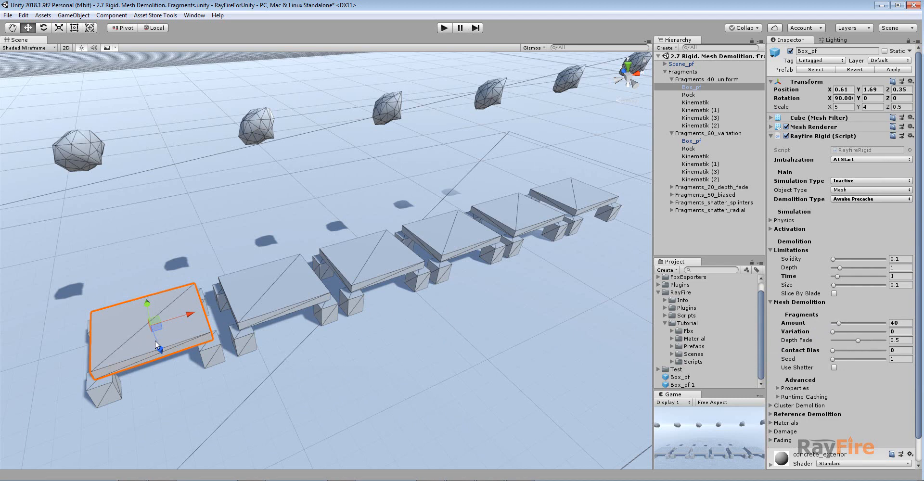
Step: Run the scene and demolish the selected Fragments_40_uniform slab
left_click(840, 192)
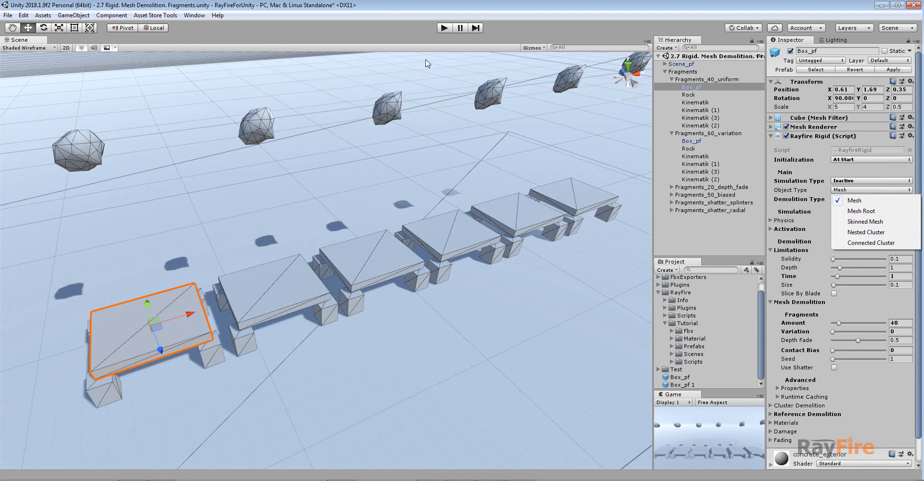
left_click(904, 323)
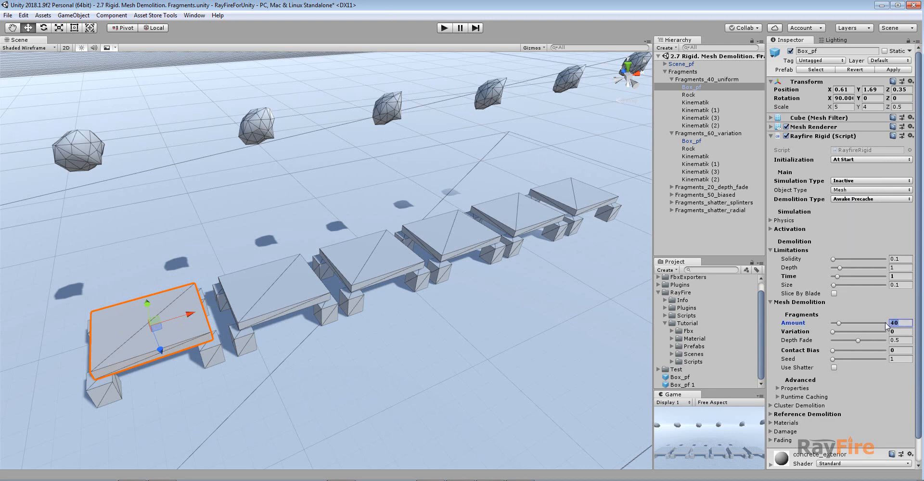
left_click(443, 27)
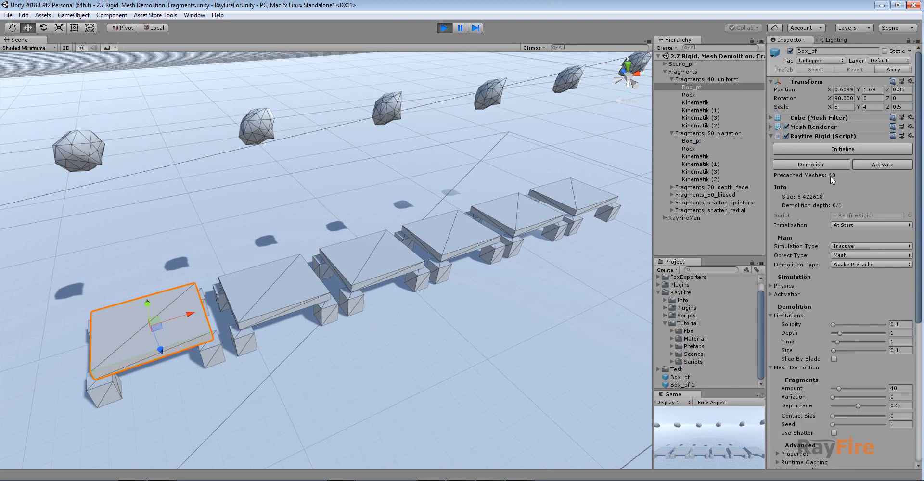
left_click(796, 165)
Step: Select the demolished slab's fragments and examine their size and distribution from above
scroll(172, 240, "up", 3)
left_click_drag(171, 240, 307, 339)
key("f")
scroll(305, 324, "down", 5)
middle_click_drag(355, 284, 290, 286)
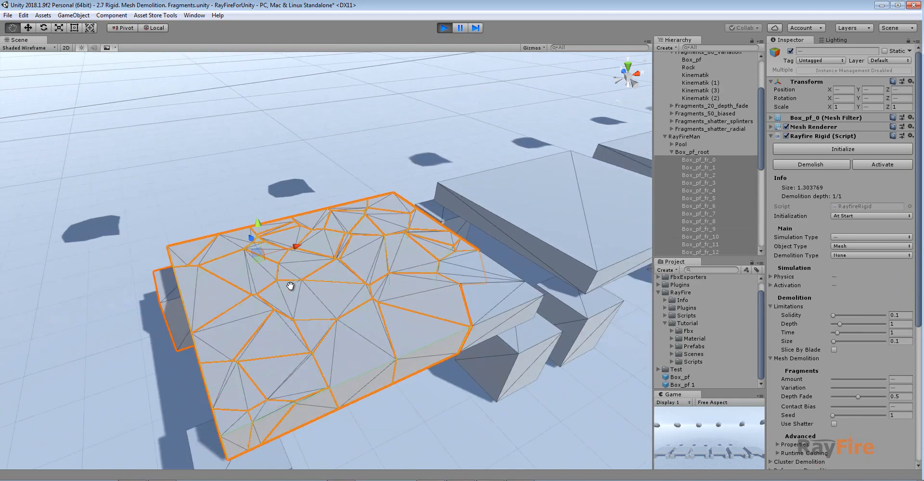
left_click_drag(291, 286, 275, 332, "alt")
left_click(386, 309)
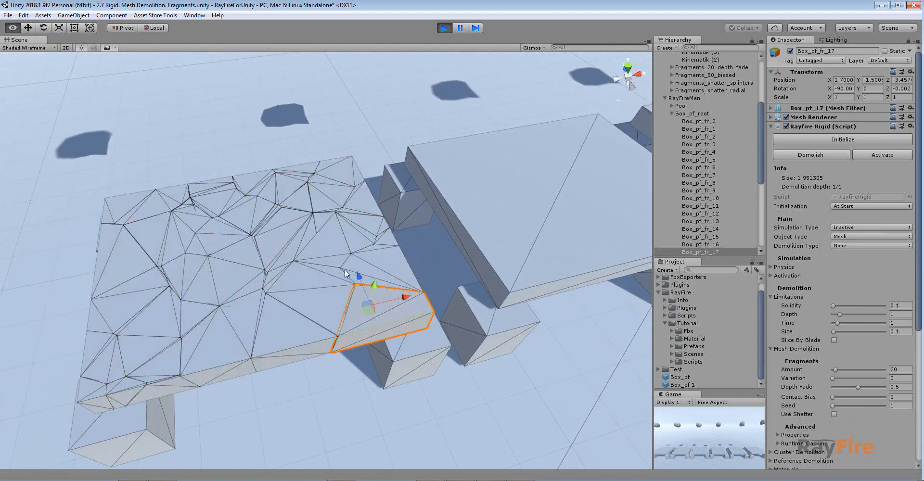
left_click(380, 253)
left_click_drag(380, 253, 332, 132, "alt")
left_click_drag(29, 197, 441, 296)
left_click_drag(267, 244, 253, 263, "alt")
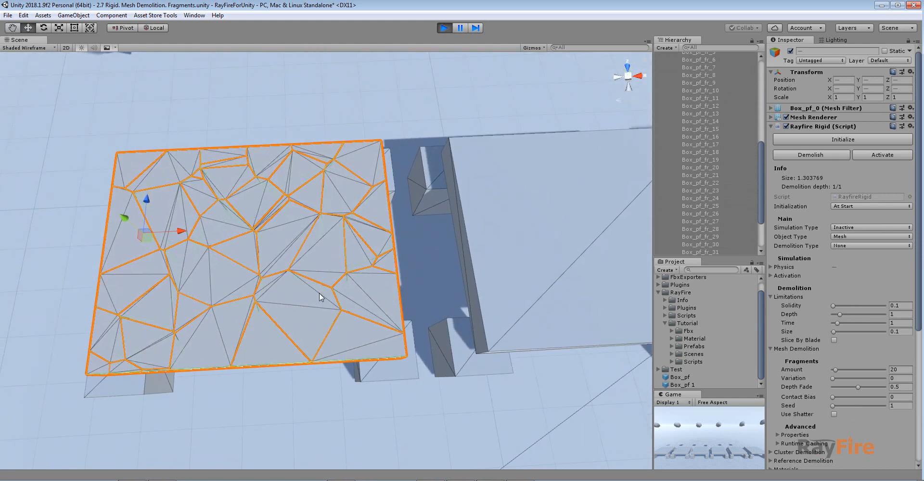
scroll(304, 277, "down", 3)
scroll(248, 277, "down", 5)
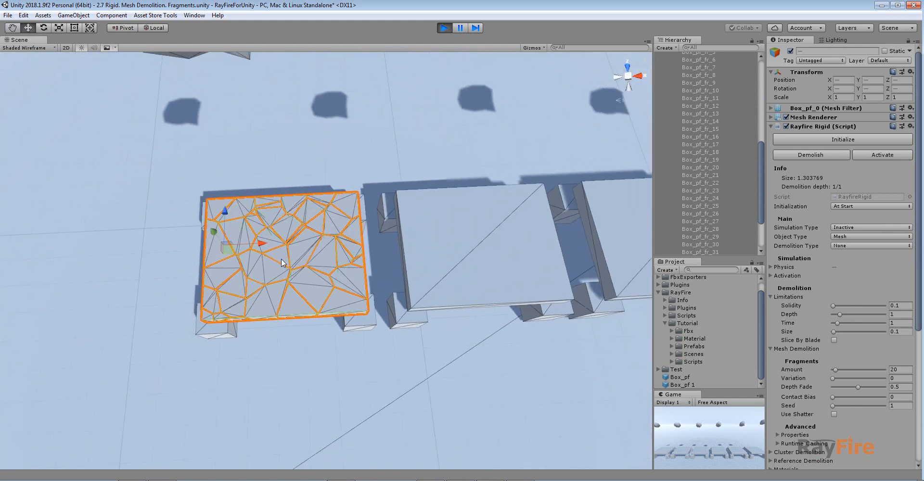
Step: Set the Demolition Type of the rock above the demolished slab to None and initialize it to drop onto the fragments
left_click(261, 132)
left_click(907, 226)
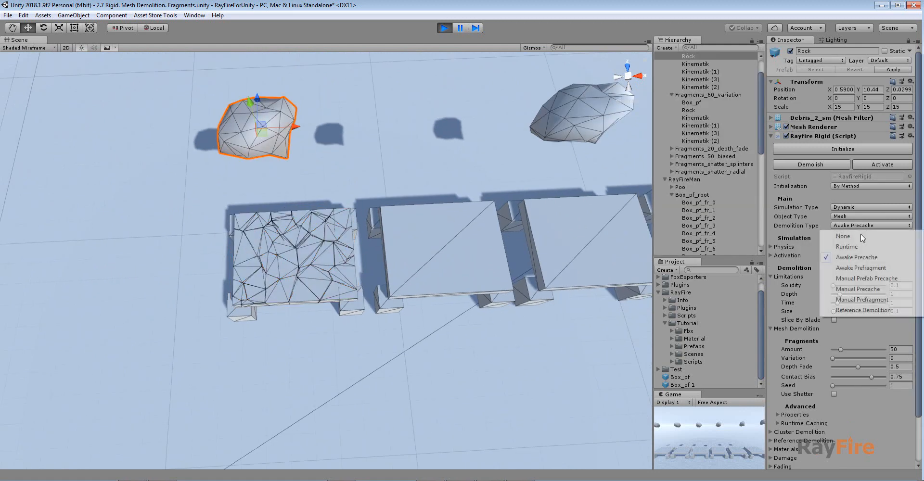
left_click(851, 234)
left_click(809, 149)
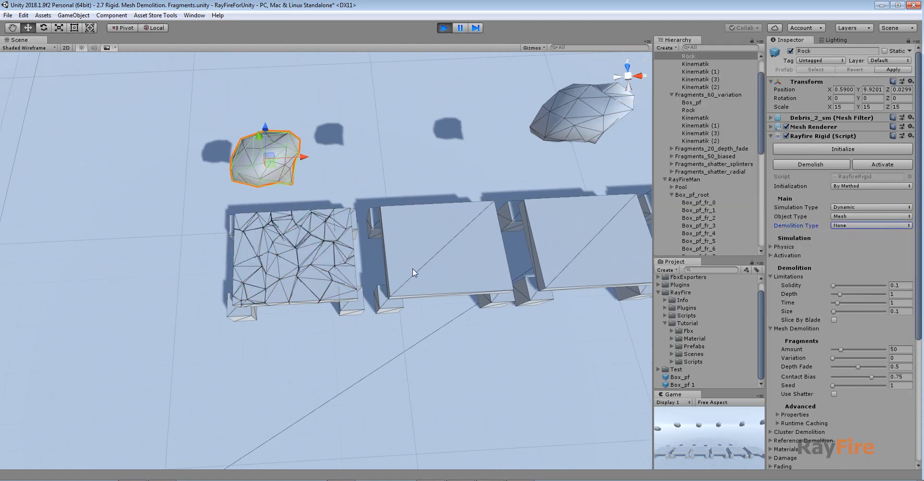
key("f")
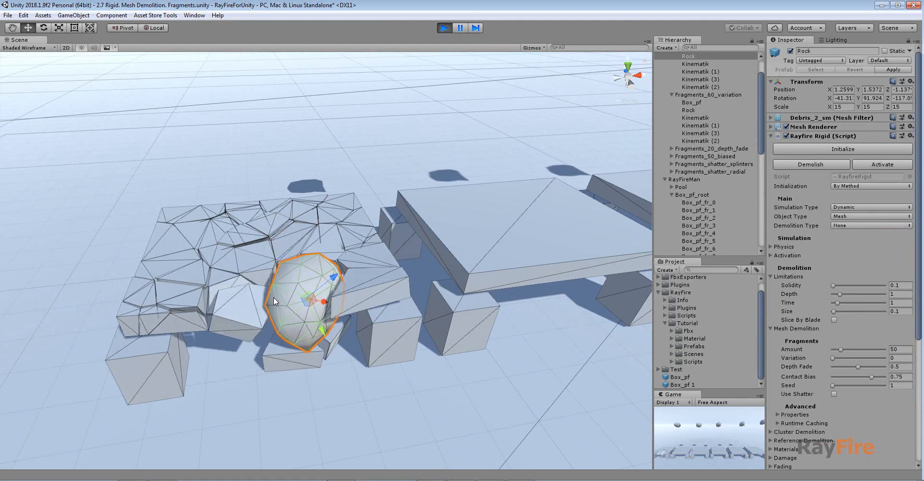
Step: Switch the scene display to Shaded and stop the simulation
left_click(27, 47)
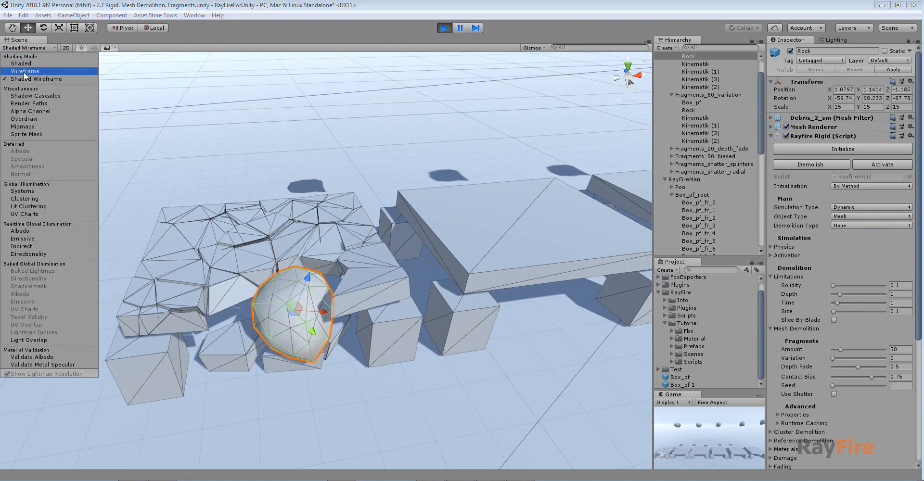
left_click(21, 64)
left_click(261, 220)
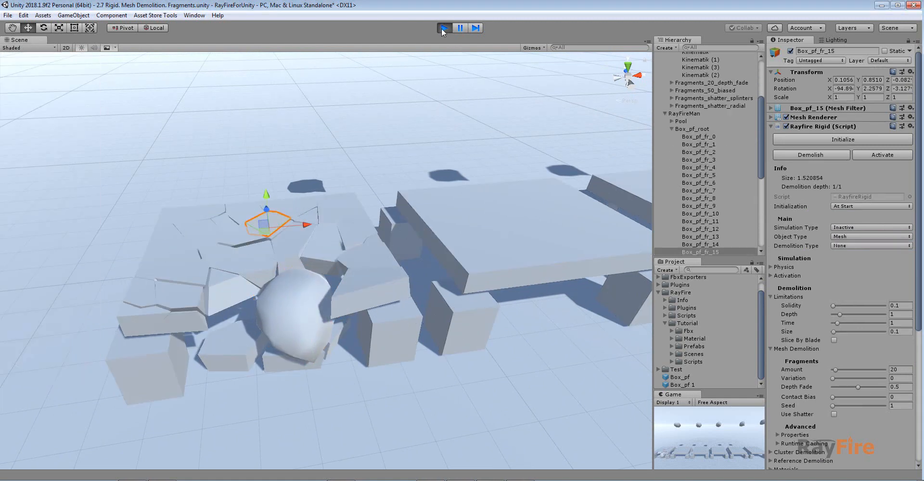
left_click(444, 28)
Step: Compare the fragment Amount and Variation settings of the Fragments_40_uniform and Fragments_60_variation slabs
left_click(294, 273)
key("f")
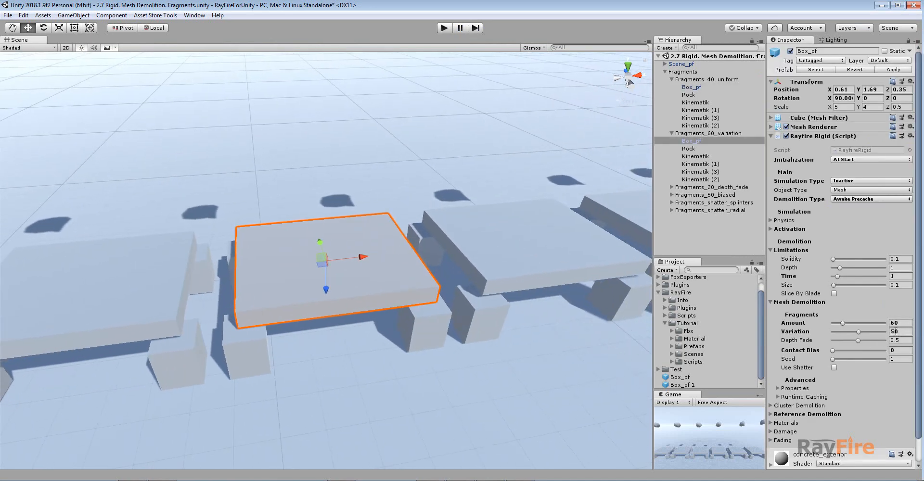
left_click(100, 281)
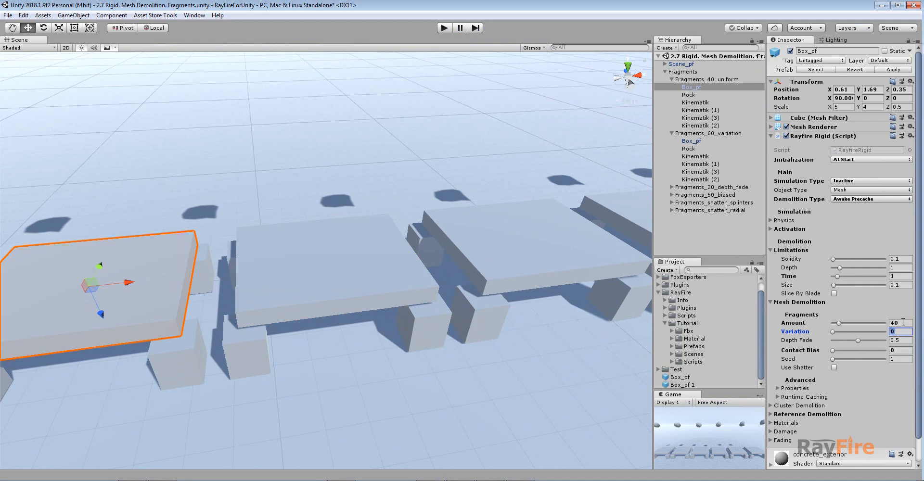
left_click(356, 288)
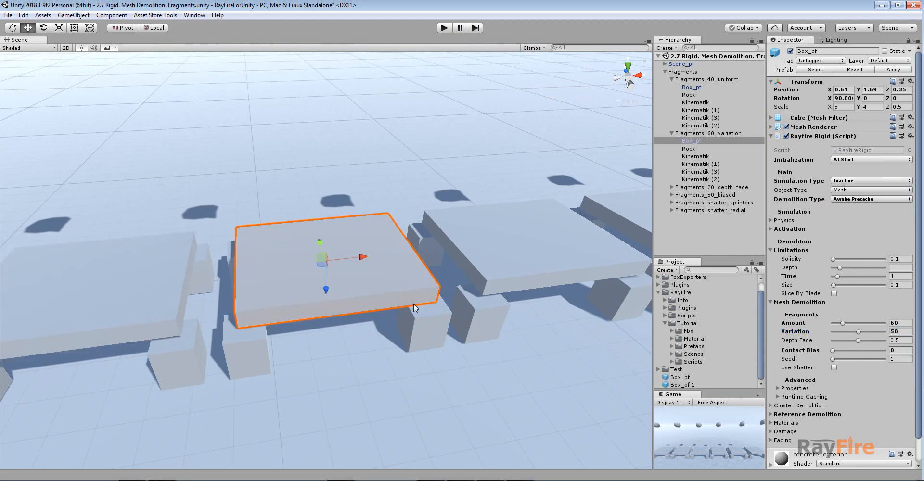
left_click(896, 332)
left_click(900, 323)
left_click(899, 332)
left_click(895, 323)
Step: Run the scene and initialize the rock above the Fragments_60_variation slab to smash it
left_click(444, 27)
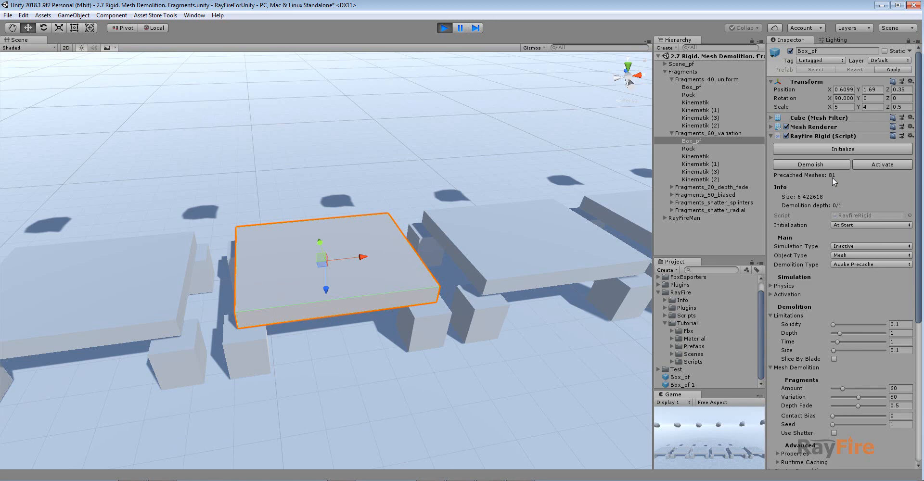
scroll(397, 182, "down", 3)
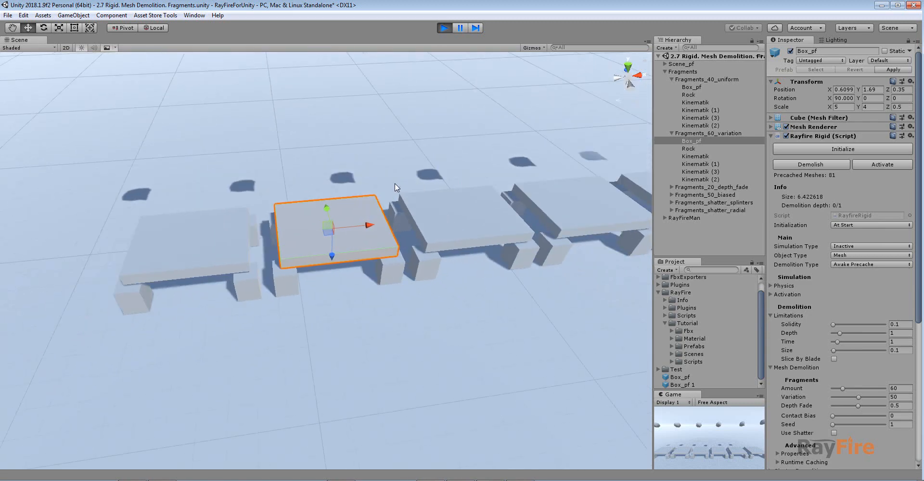
scroll(395, 184, "down", 2)
left_click(345, 138)
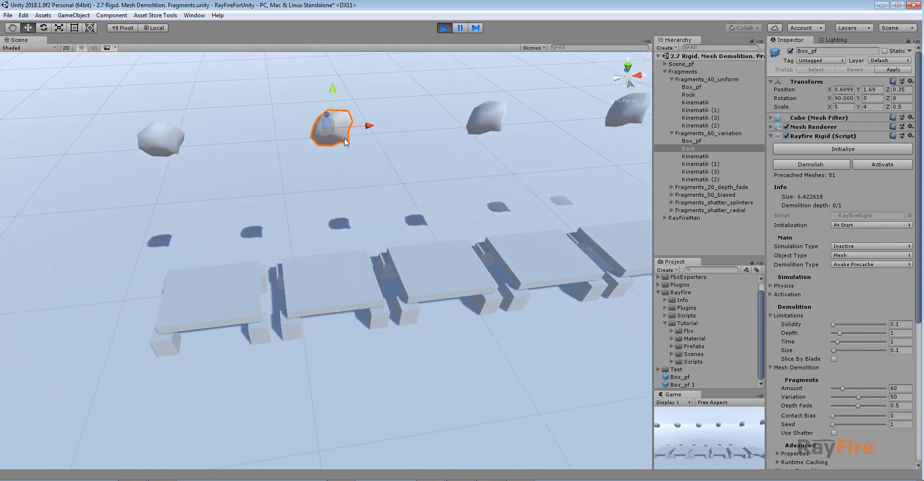
left_click(825, 151)
scroll(399, 267, "up", 4)
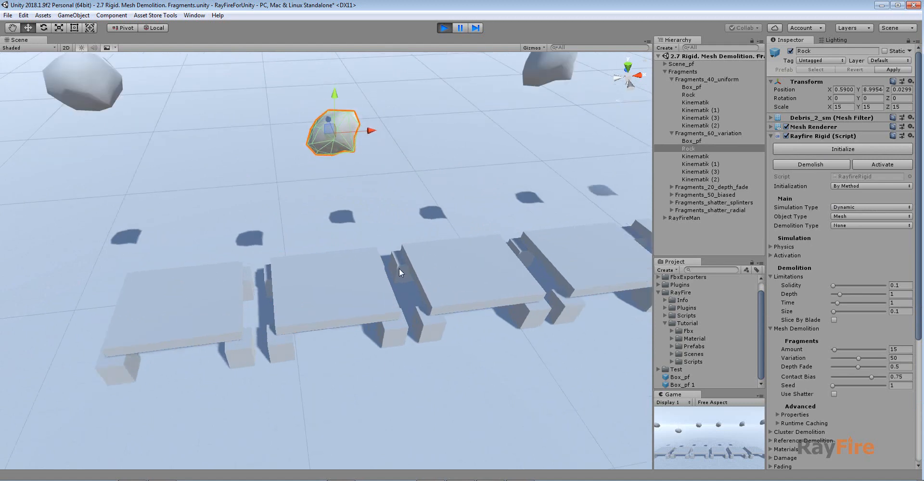
scroll(373, 301, "up", 3)
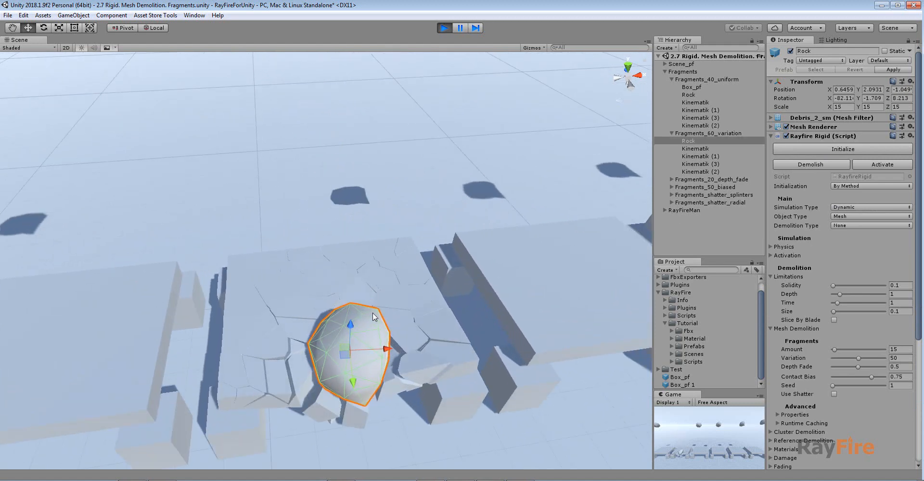
Step: Inspect a fragment of the smashed slab from a low angle and stop the simulation
left_click(348, 311)
left_click_drag(334, 352, 319, 270, "alt")
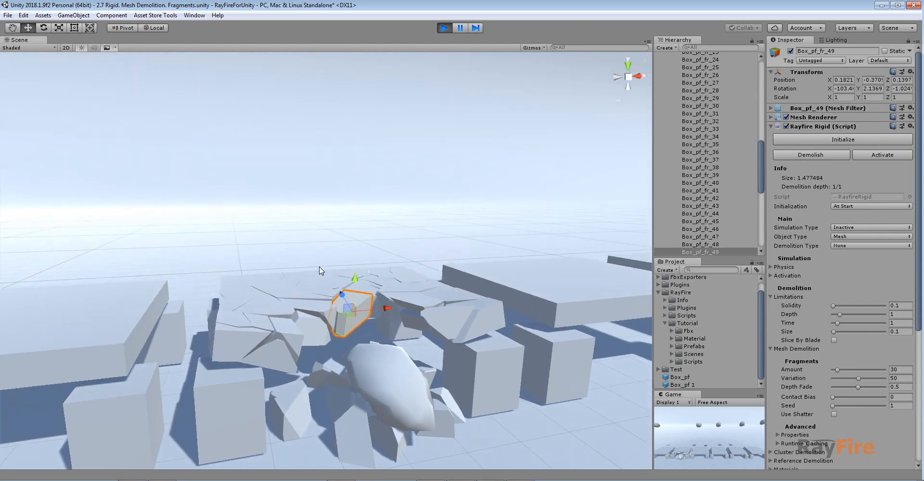
left_click(446, 27)
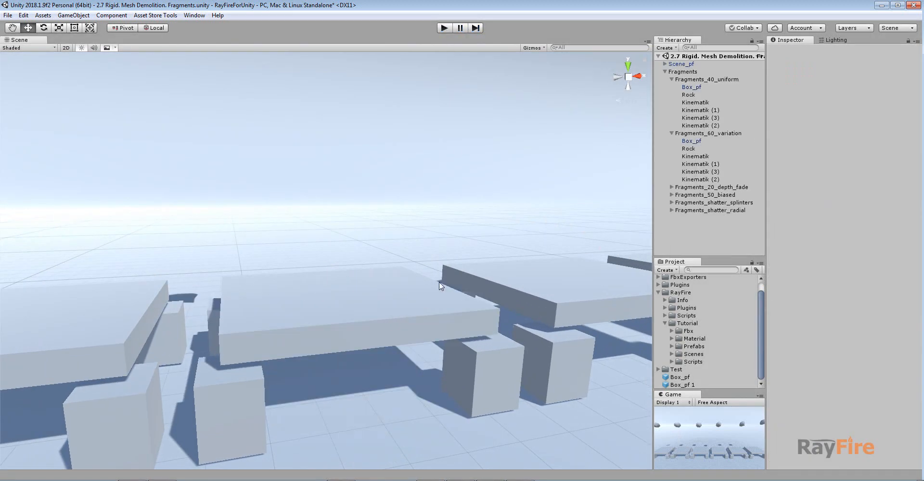
Step: Rerun the scene twice with the Fragments_60_variation slab selected to compare its precached mesh counts
left_click(445, 28)
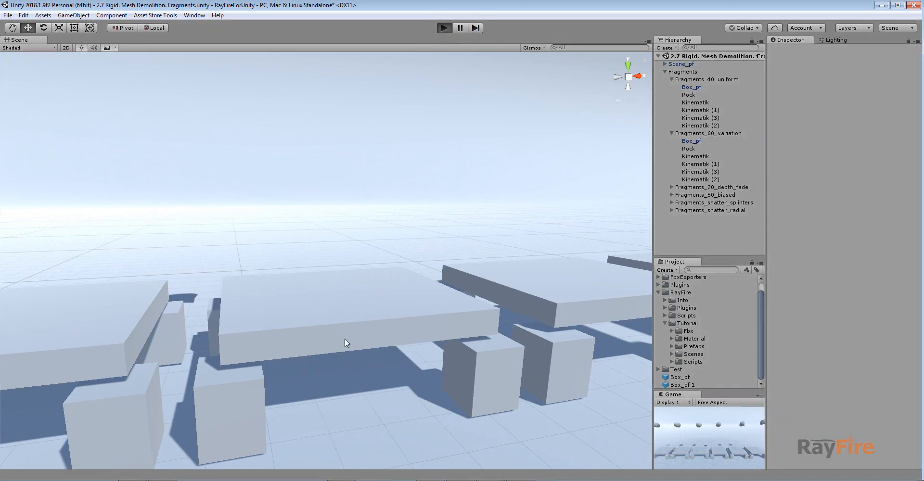
left_click(333, 305)
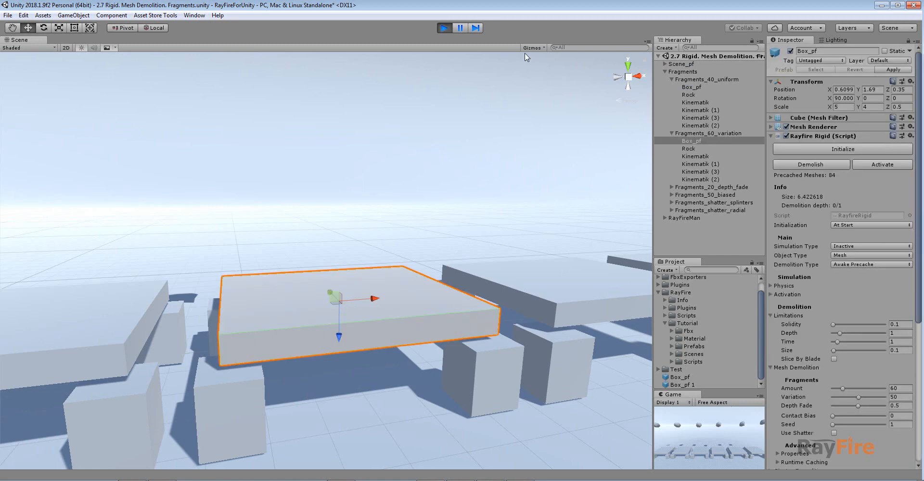
left_click(443, 28)
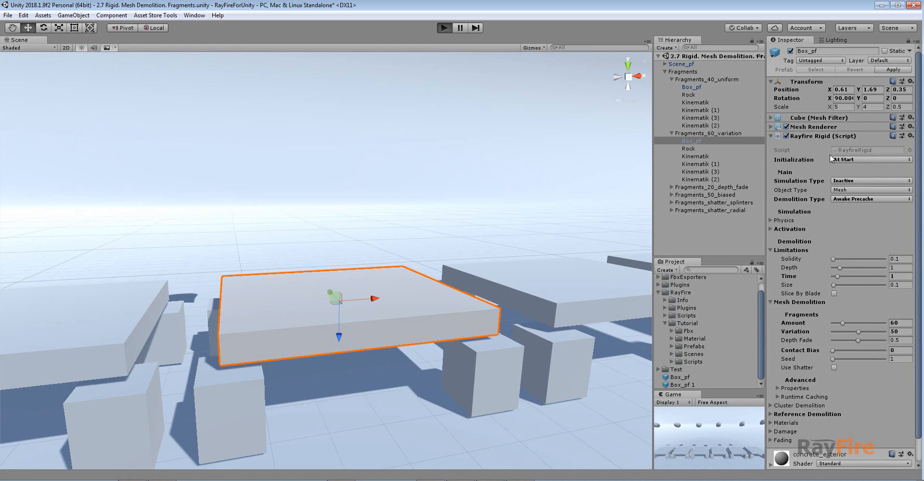
key("ctrl+p")
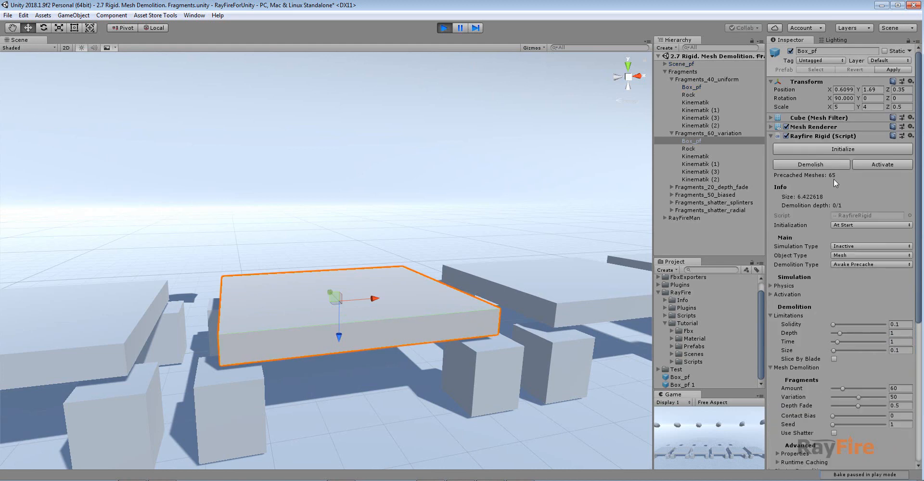
left_click(904, 397)
Step: Collapse the first two fragment groups, expand Fragments_20_depth_fade and frame its Box_pf slab
scroll(452, 310, "down", 8)
middle_click_drag(445, 286, 402, 324)
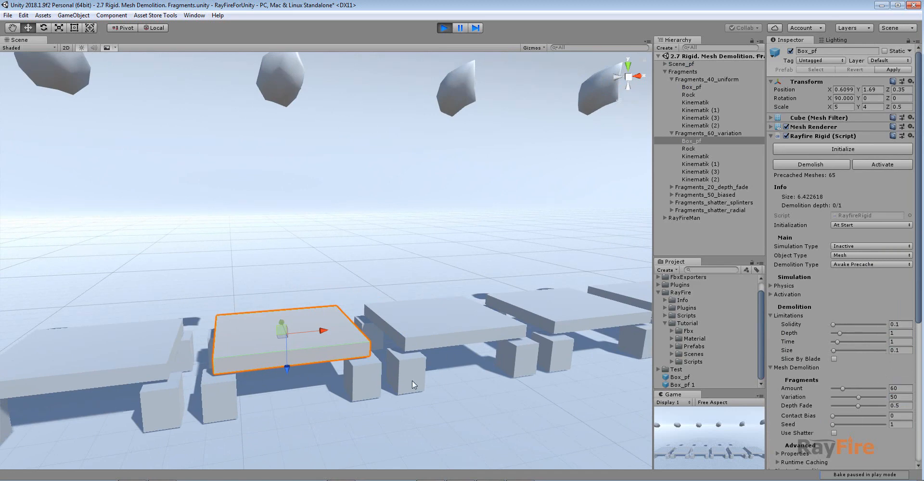
left_click_drag(426, 256, 513, 309, "alt")
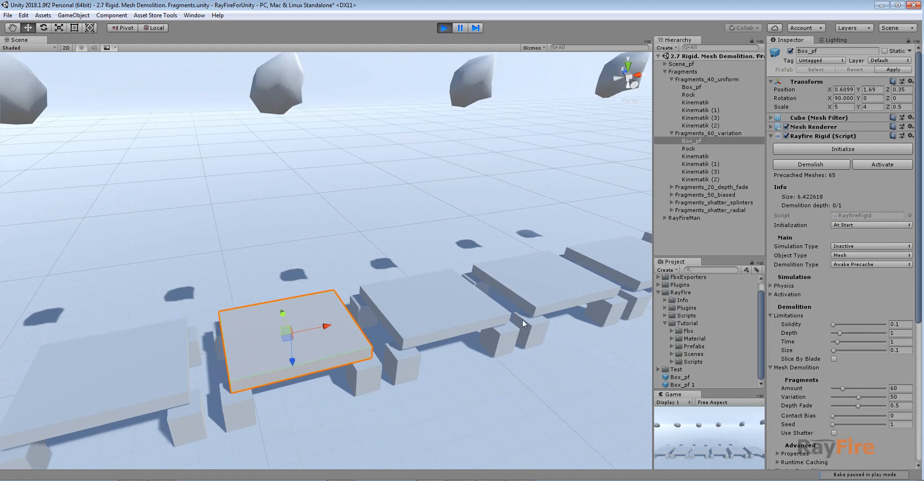
middle_click_drag(521, 319, 429, 310)
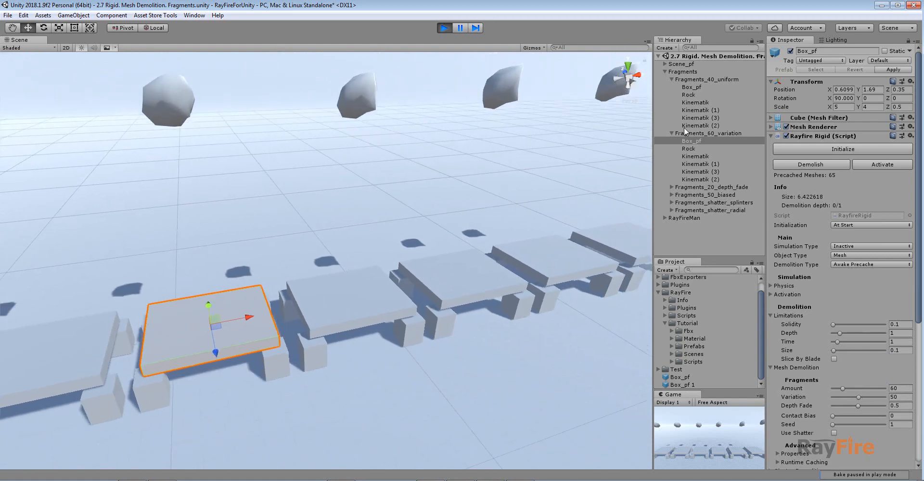
left_click(672, 80)
left_click(672, 87)
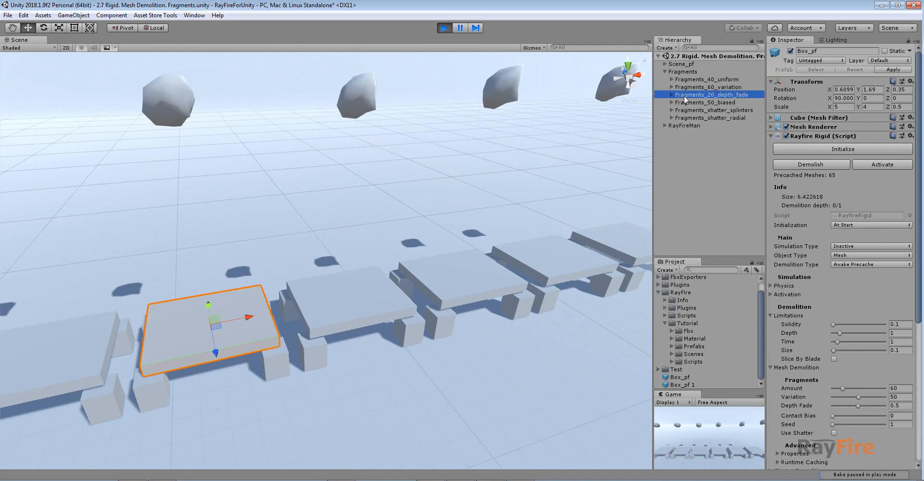
left_click(676, 95)
left_click(671, 95)
double_click(692, 103)
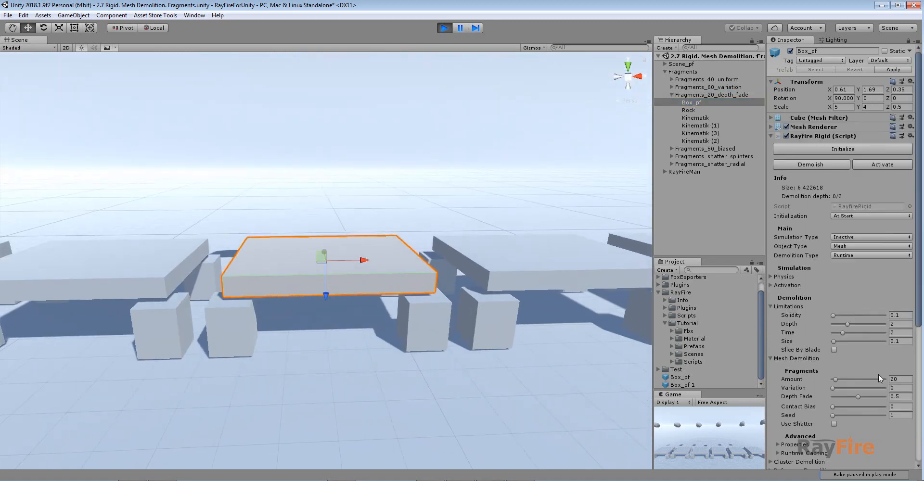
Step: Demolish the Fragments_20_depth_fade slab and switch the scene display to Shaded Wireframe
left_click(901, 397)
left_click(900, 379)
left_click(804, 165)
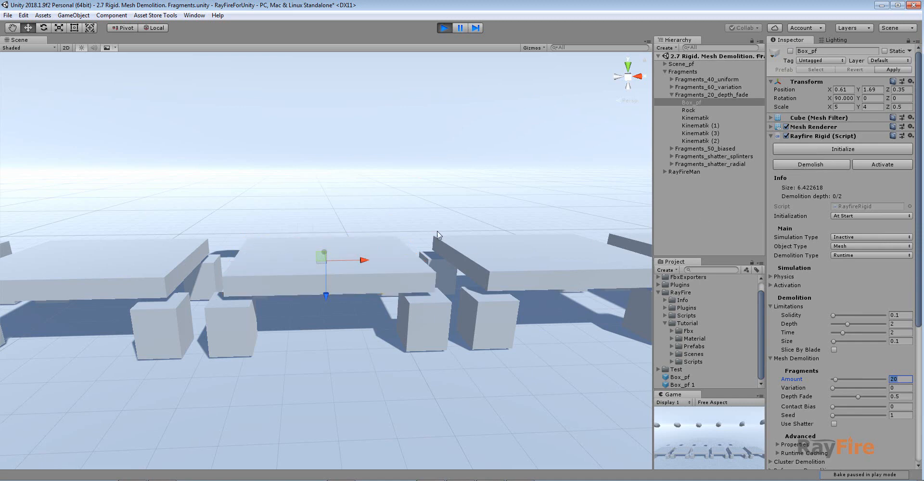
left_click(34, 48)
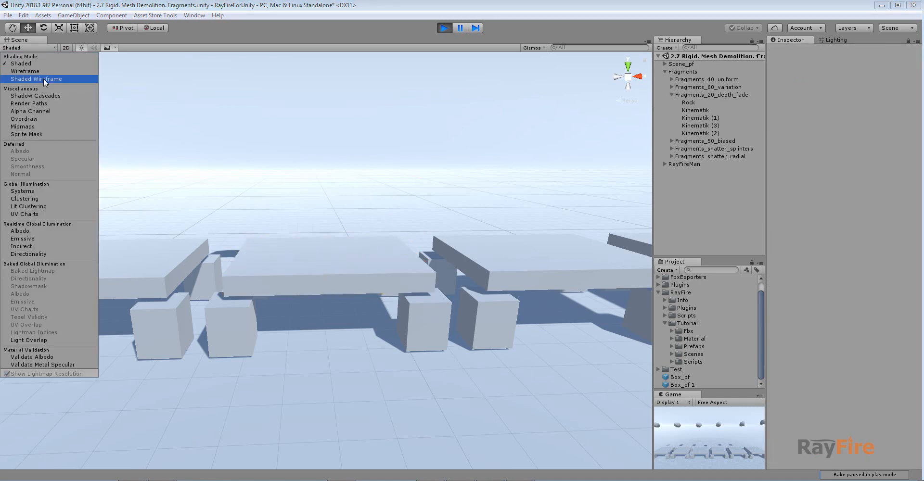
left_click(43, 78)
Step: Demolish a fragment on the slab's front edge and view its smaller pieces from above
left_click(351, 271)
scroll(346, 277, "up", 1)
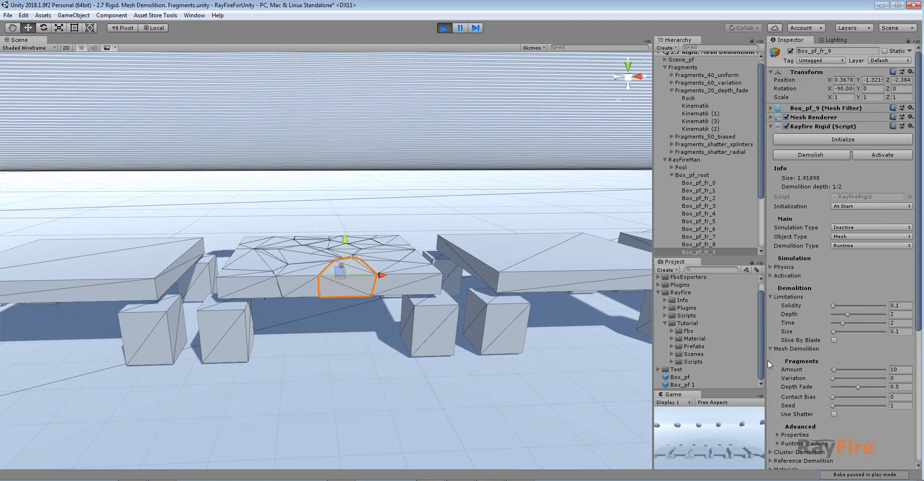
left_click(900, 370)
left_click(811, 155)
left_click_drag(553, 385, 334, 253, "alt")
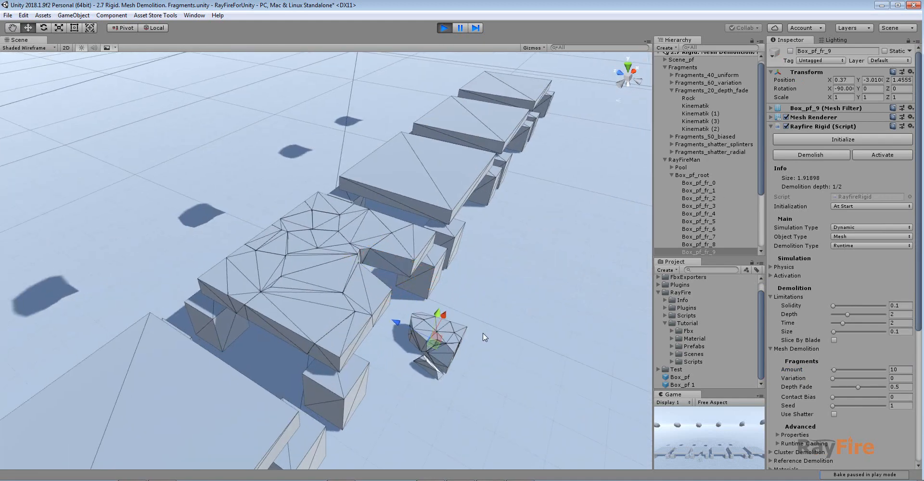
Step: Select all the second-level pieces of Box_pf_fr_9 to review how many fragments it broke into
left_click_drag(495, 306, 402, 383)
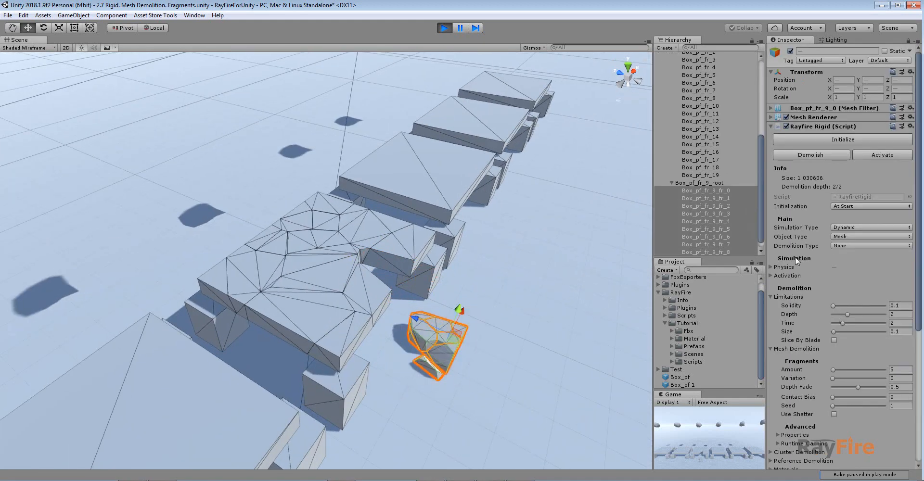
scroll(697, 212, "down", 1)
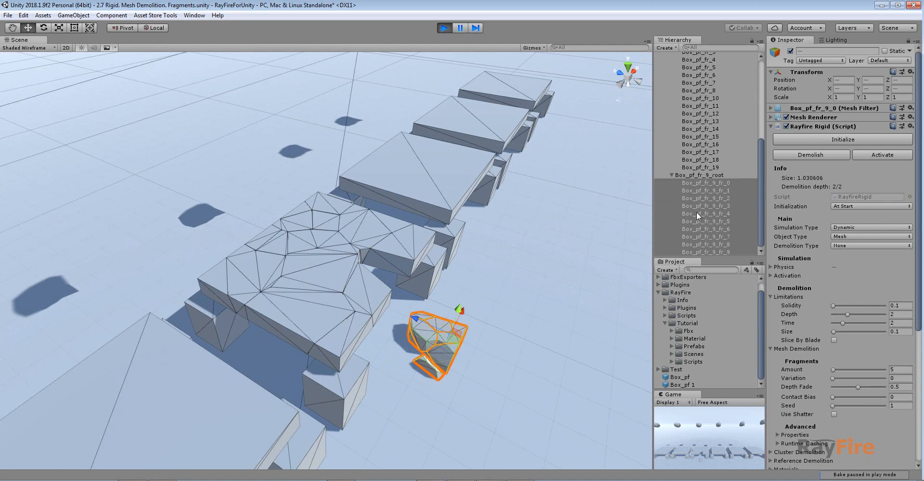
left_click(721, 186)
left_click(715, 251, "shift")
left_click_drag(537, 279, 451, 272, "alt")
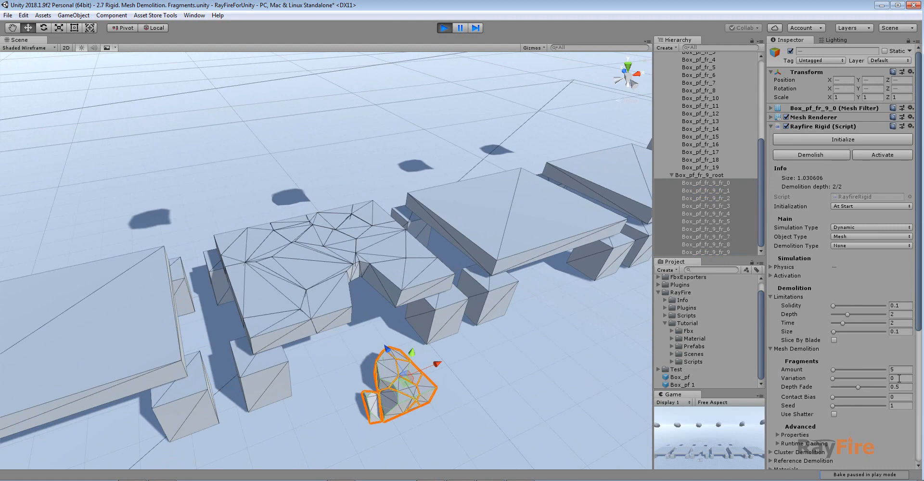
Step: Inspect the fragment Amount and Depth Fade of individual second-level pieces, framing one of them beside the slab
key("q")
left_click_drag(498, 359, 536, 371, "alt")
key("w")
left_click(430, 350)
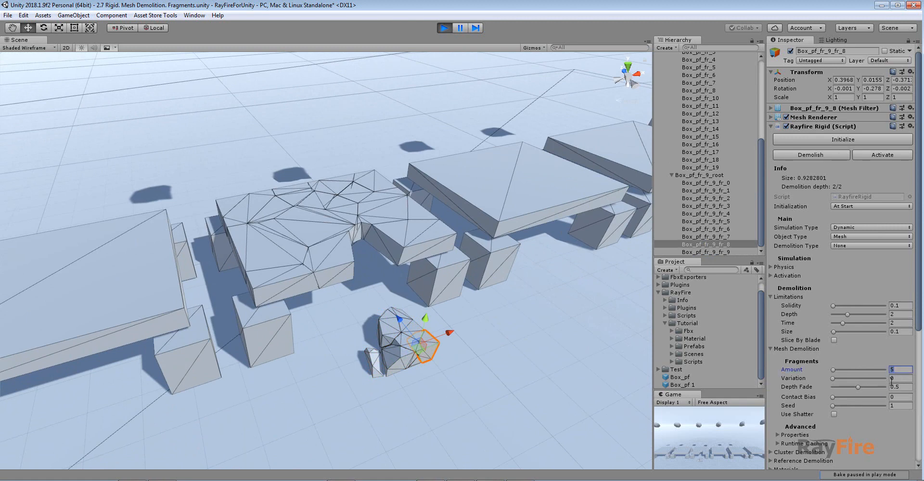
left_click(902, 385)
left_click(899, 387)
left_click(380, 320)
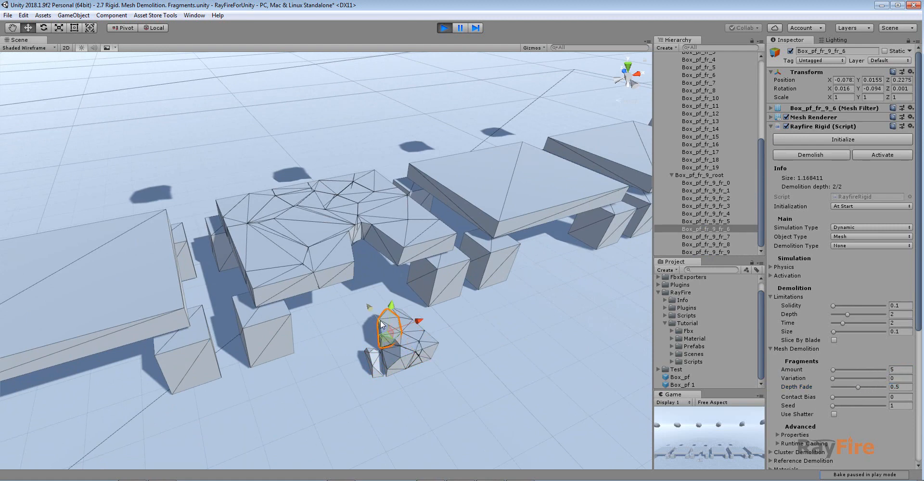
key("f")
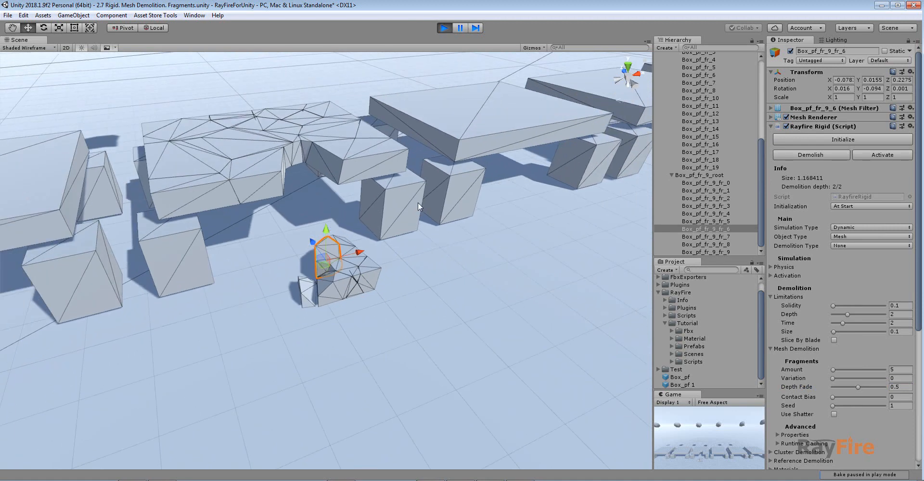
left_click_drag(418, 202, 441, 284, "alt")
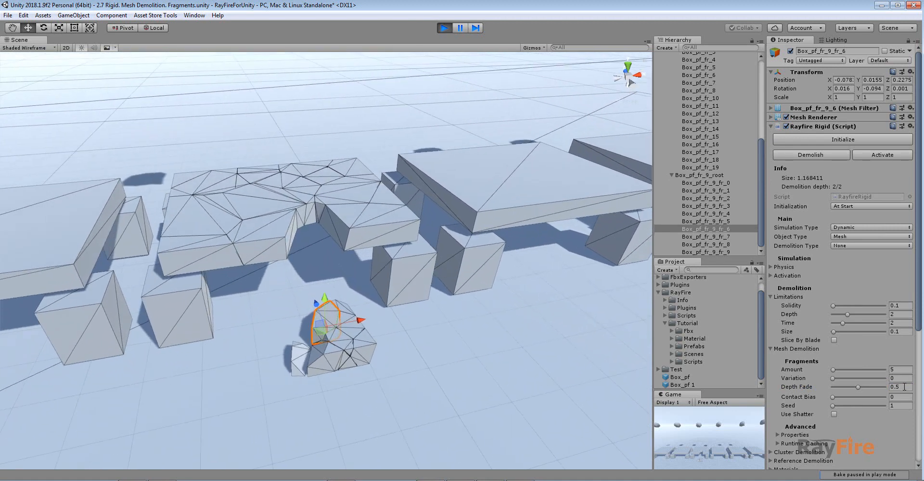
Step: Stop play mode and set the Depth Fade of the Fragments_20_depth_fade slab to 1
left_click(445, 27)
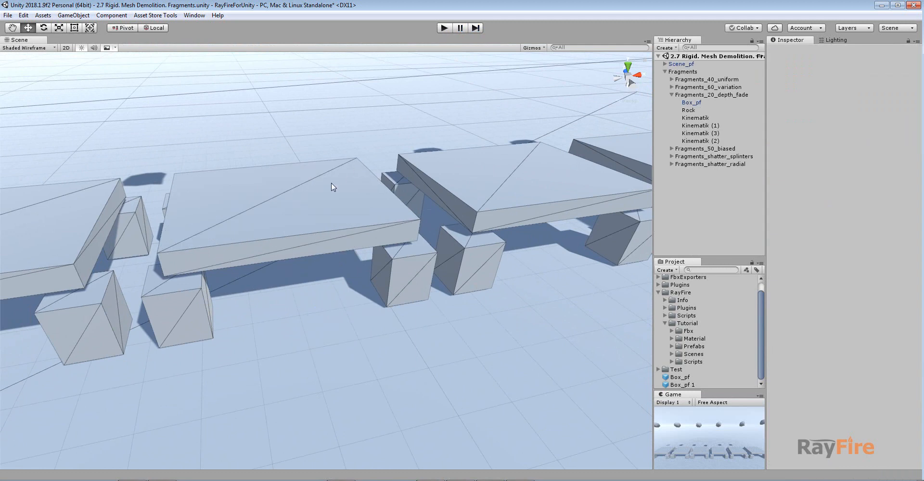
left_click(332, 183)
left_click(899, 341)
type("1")
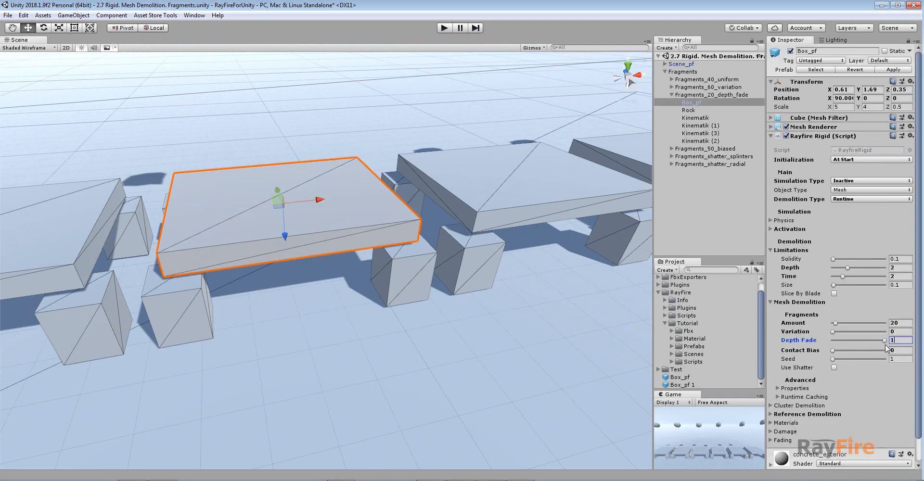
left_click(901, 323)
Step: Run the scene, initialize the rock above the Fragments_20_depth_fade slab, pause at impact and select the slab's front-edge fragment
left_click(445, 28)
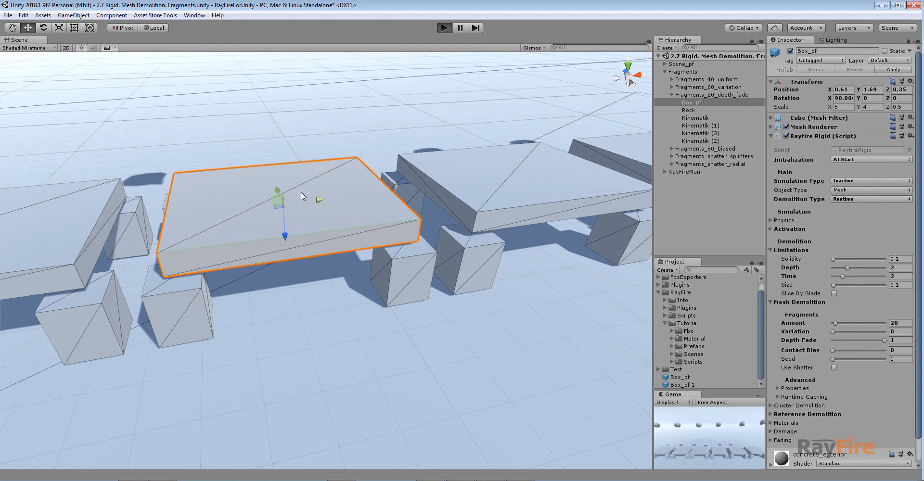
scroll(308, 146, "down", 8)
left_click(332, 123)
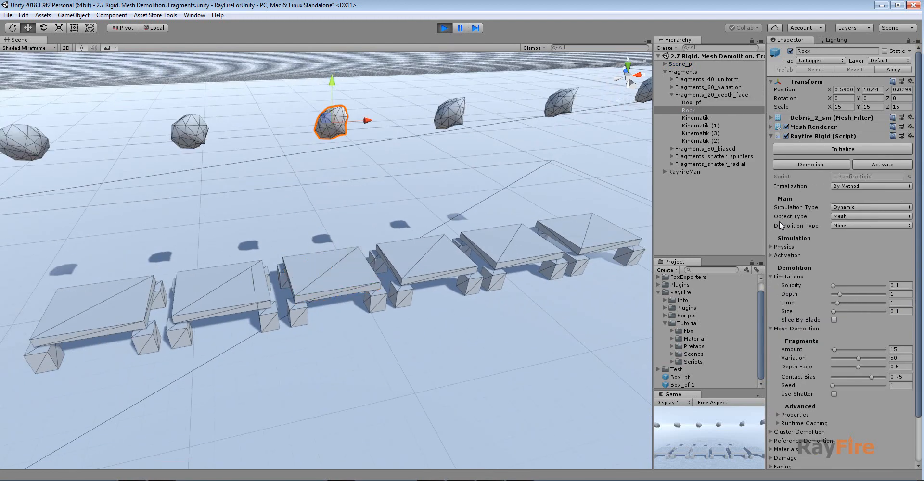
left_click(861, 149)
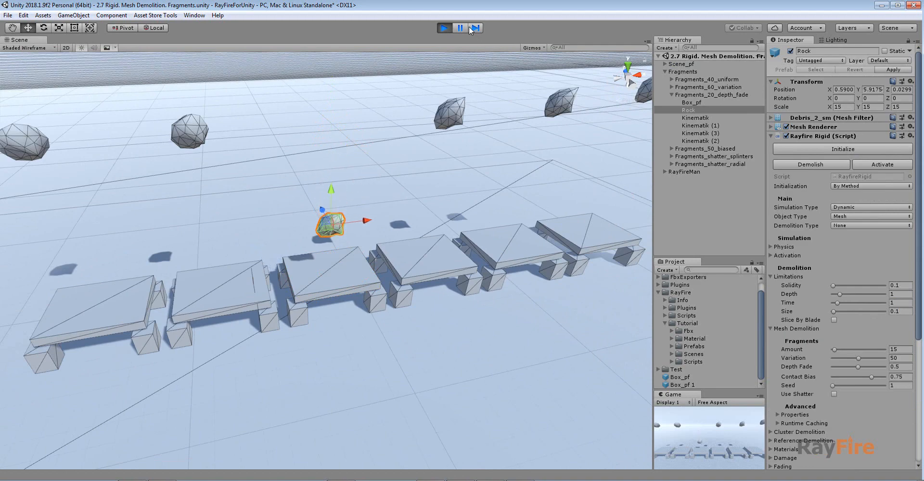
scroll(336, 305, "up", 5)
left_click(349, 309)
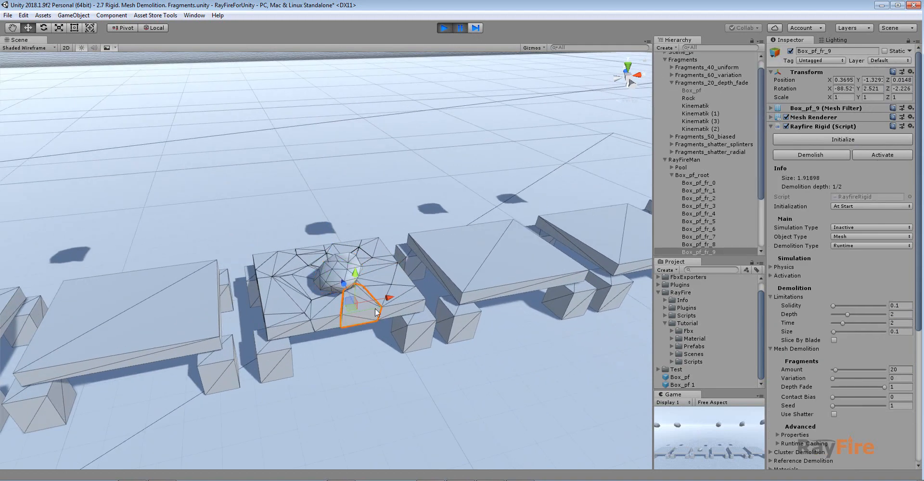
scroll(388, 317, "up", 3)
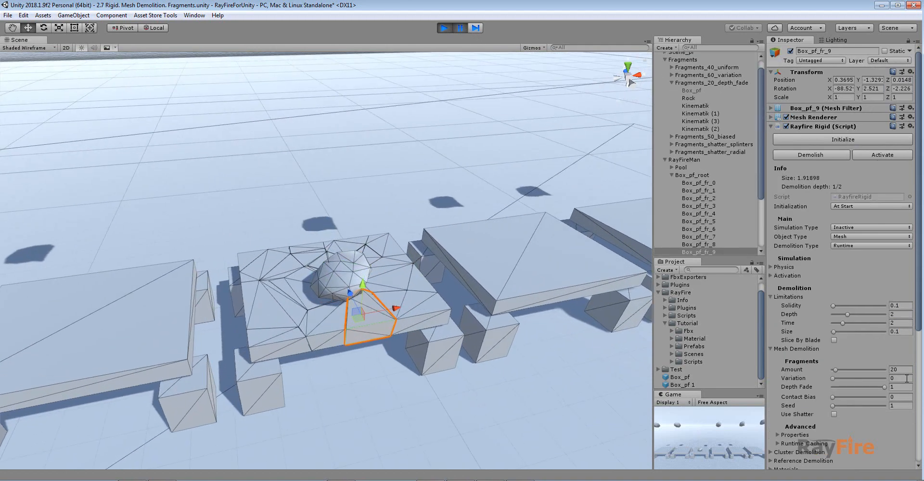
Step: Resume the simulation and pull the front-edge fragment up above the slab so that it falls and breaks apart
left_click(460, 28)
middle_click_drag(378, 272, 386, 209)
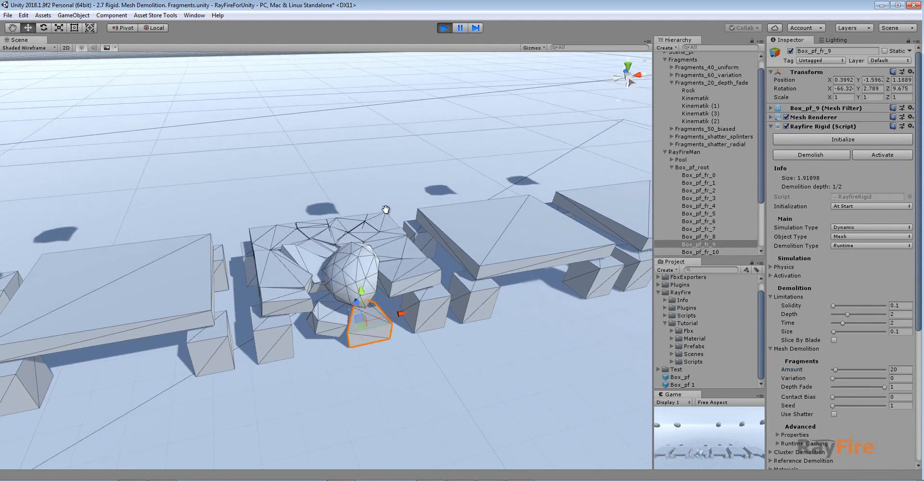
left_click_drag(363, 319, 375, 160)
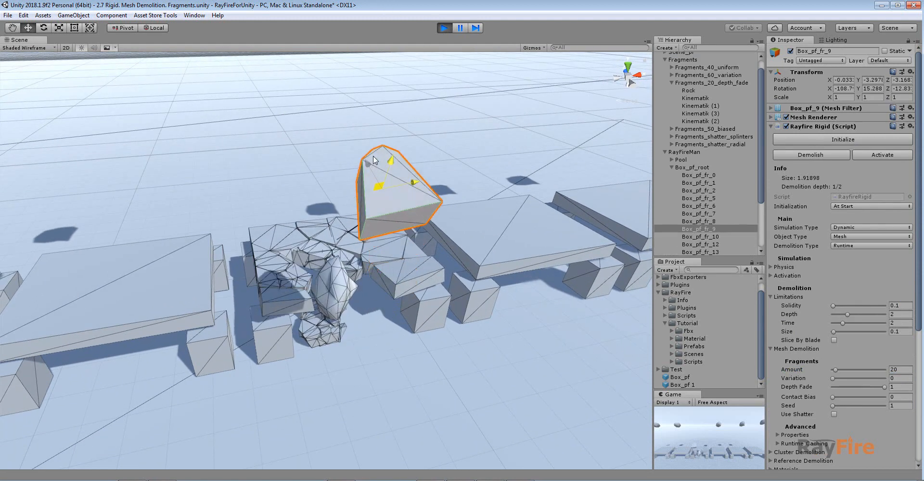
scroll(382, 264, "down", 3)
middle_click_drag(381, 264, 385, 188)
scroll(425, 366, "up", 2)
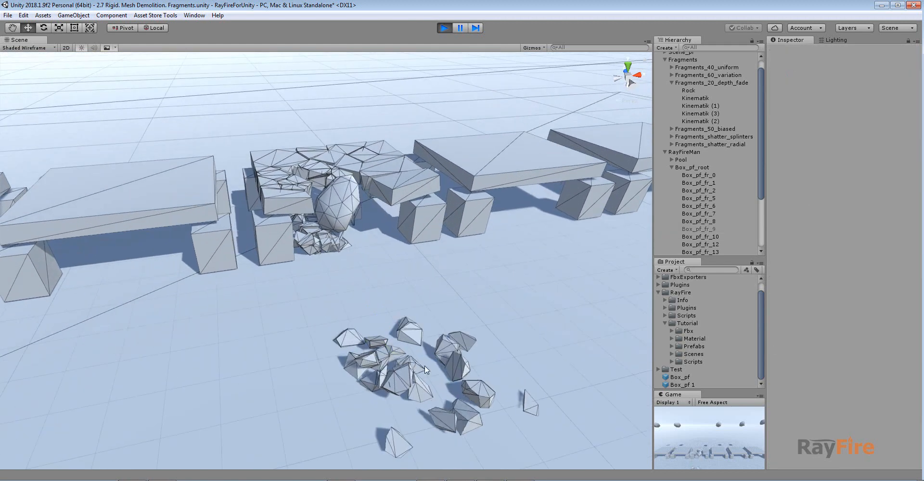
Step: Select one of the small broken pieces and check its fragment Amount against the slab's setting
left_click(410, 337)
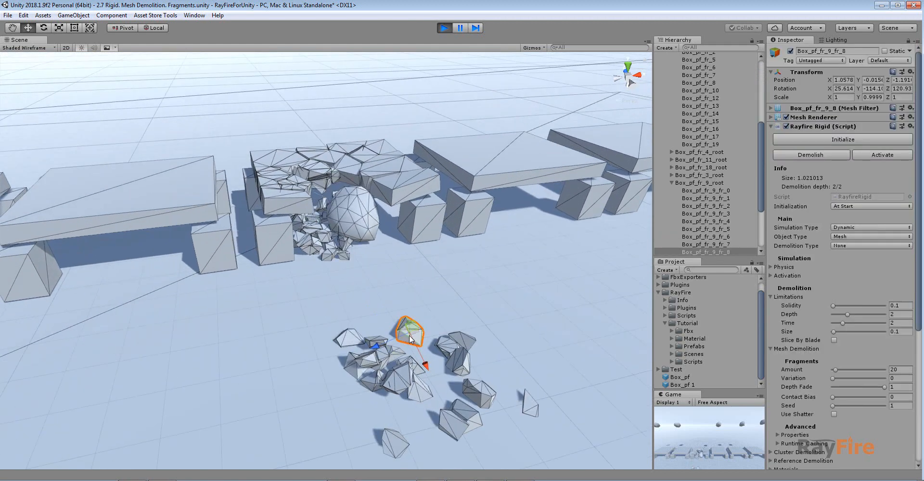
left_click(896, 369)
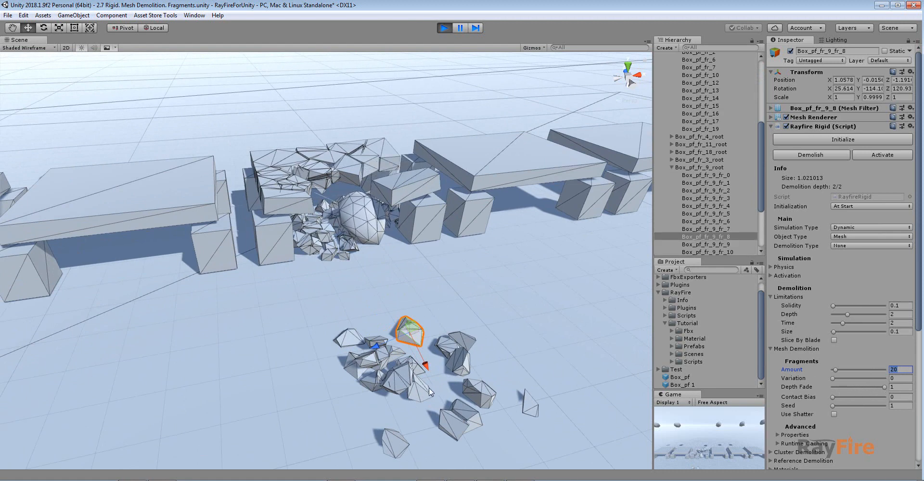
middle_click_drag(429, 387, 379, 331)
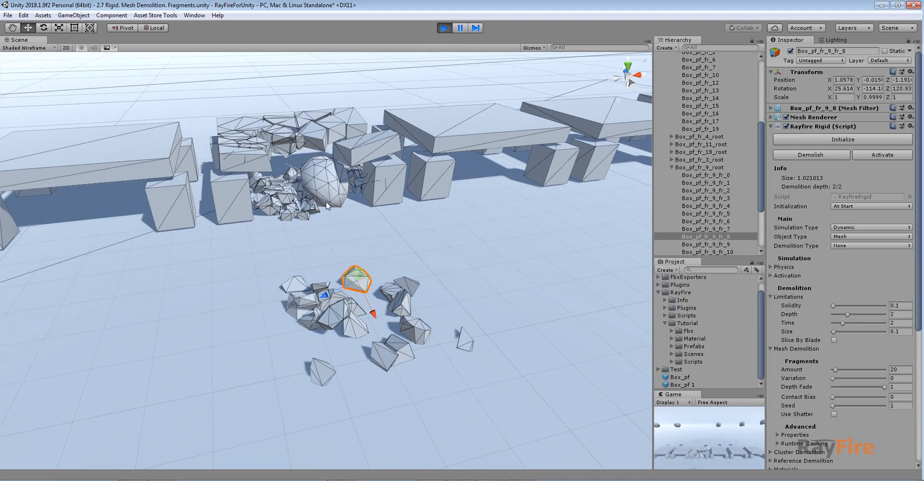
middle_click_drag(325, 201, 325, 227)
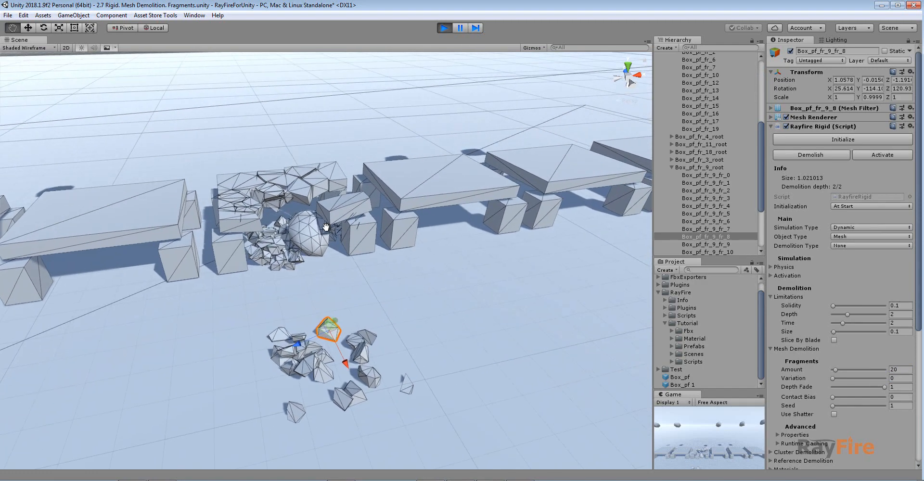
right_click_drag(395, 183, 450, 124)
Step: Stop play mode, collapse Fragments_20_depth_fade, and open the Fragments_50_biased slab's settings at Contact Bias
left_click(444, 28)
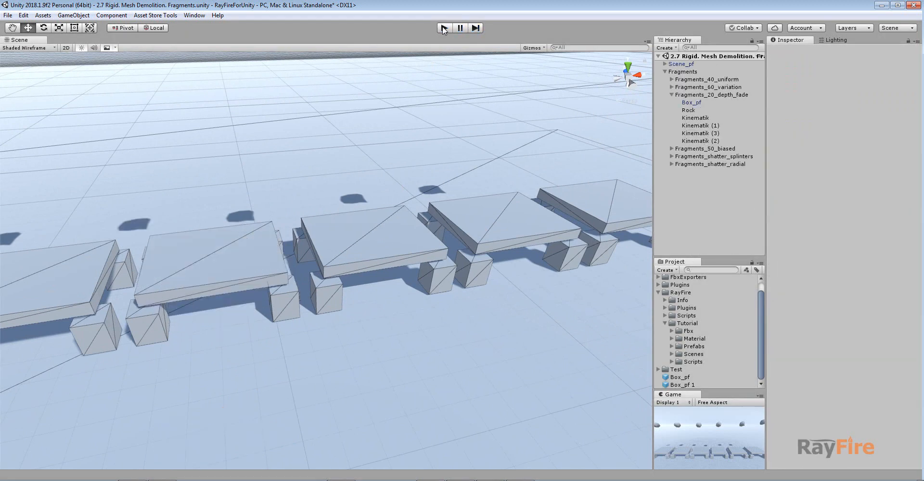
left_click(672, 96)
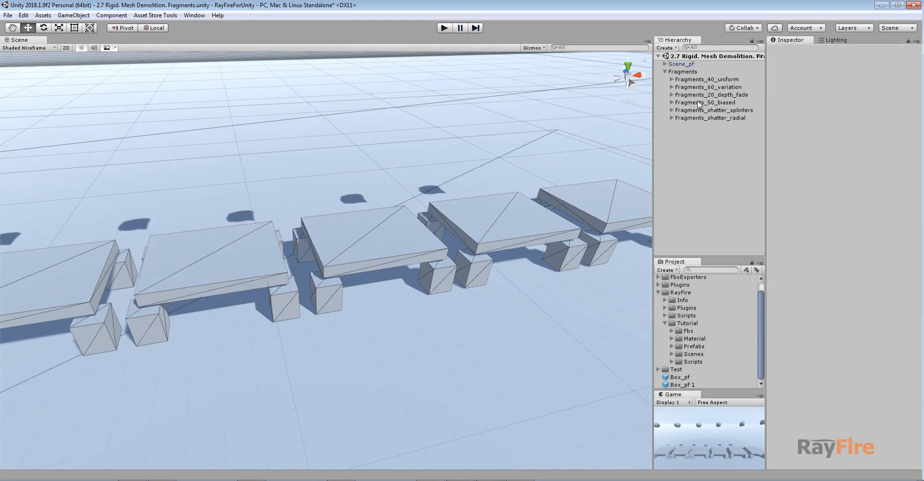
left_click(688, 103)
left_click(672, 103)
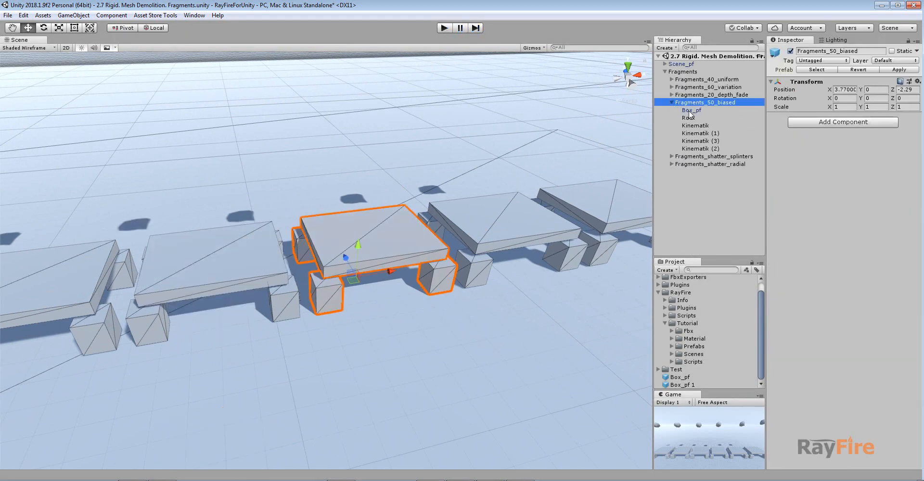
left_click(691, 112)
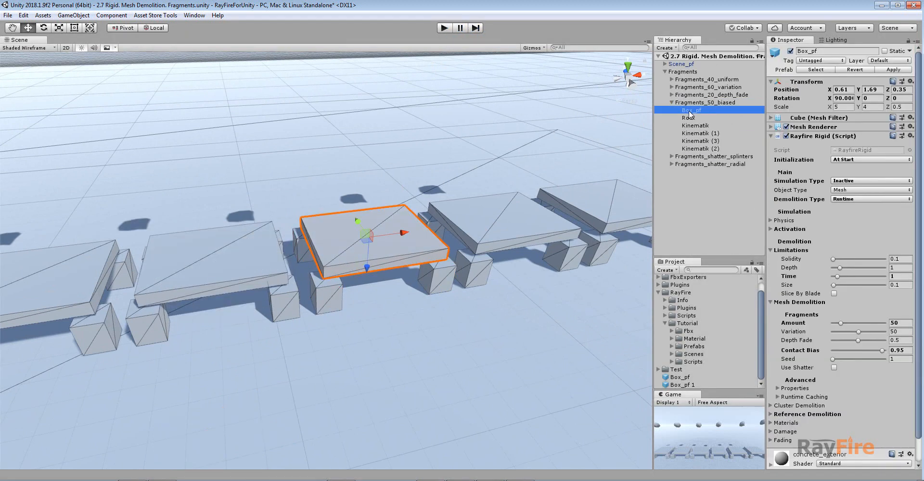
left_click(883, 352)
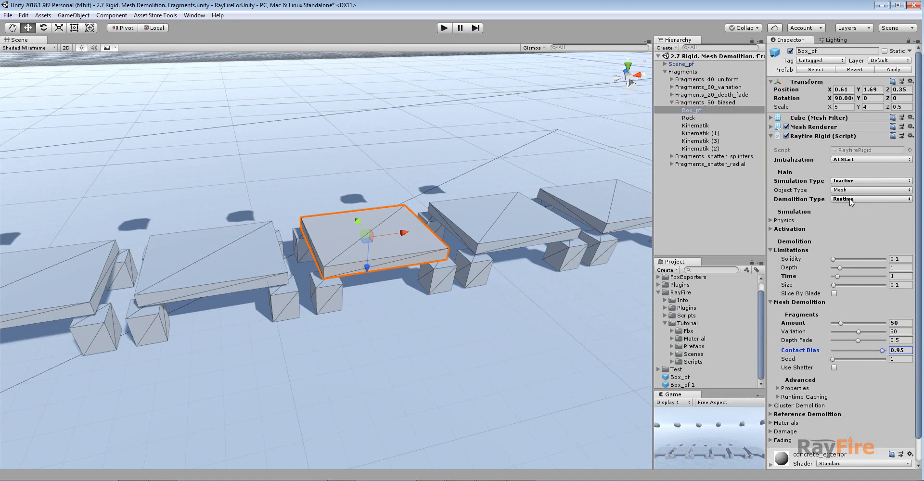
Step: Frame the Fragments_50_biased slab and set its fragment Variation to 0
left_click(431, 249)
key("f")
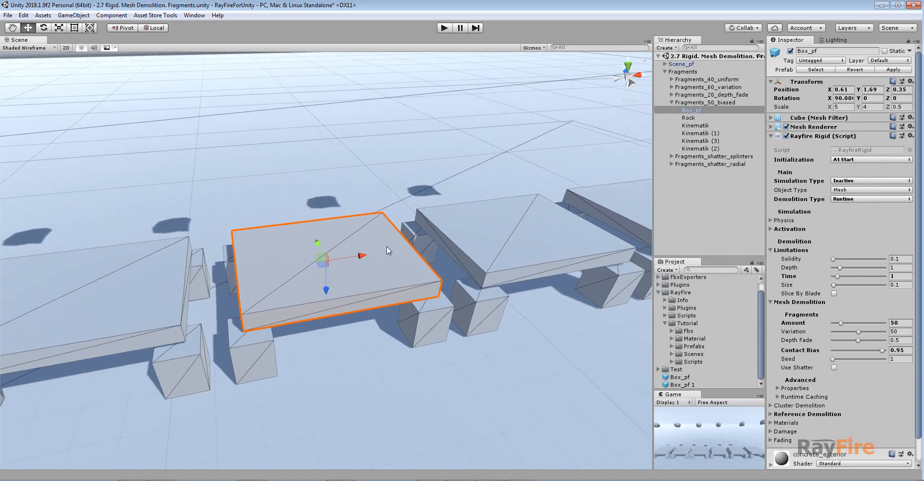
left_click_drag(386, 247, 365, 277, "alt")
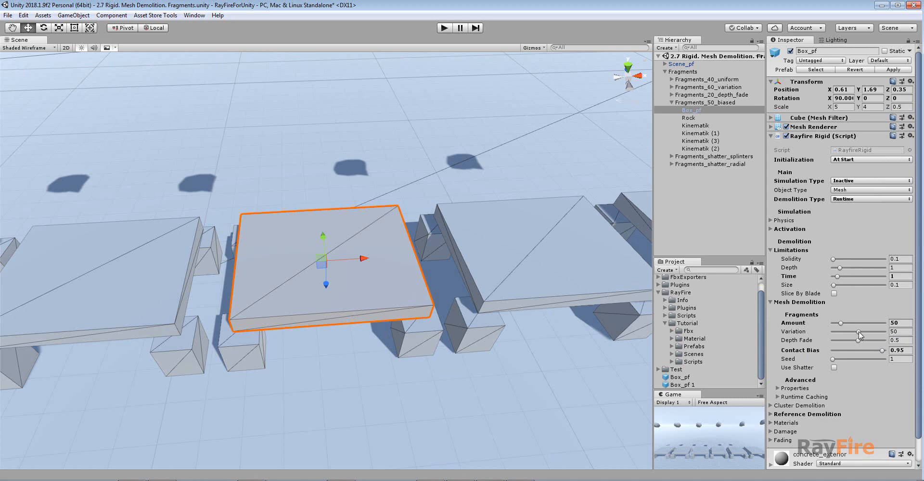
left_click_drag(859, 332, 793, 332)
scroll(240, 211, "down", 5)
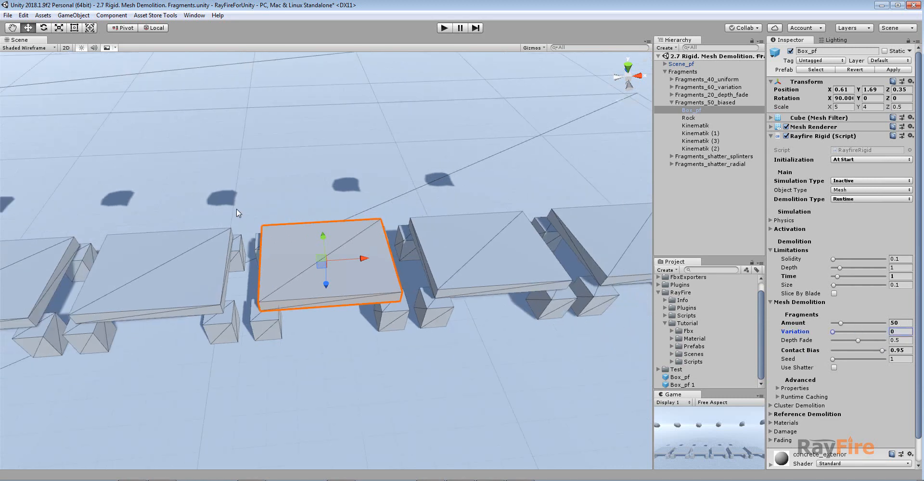
Step: Move the Fragments_50_biased rock over the slab's back edge, to about X 0.04 and Z 1.86
middle_click_drag(301, 181, 332, 233)
left_click(359, 198)
left_click_drag(359, 199, 366, 274, "alt")
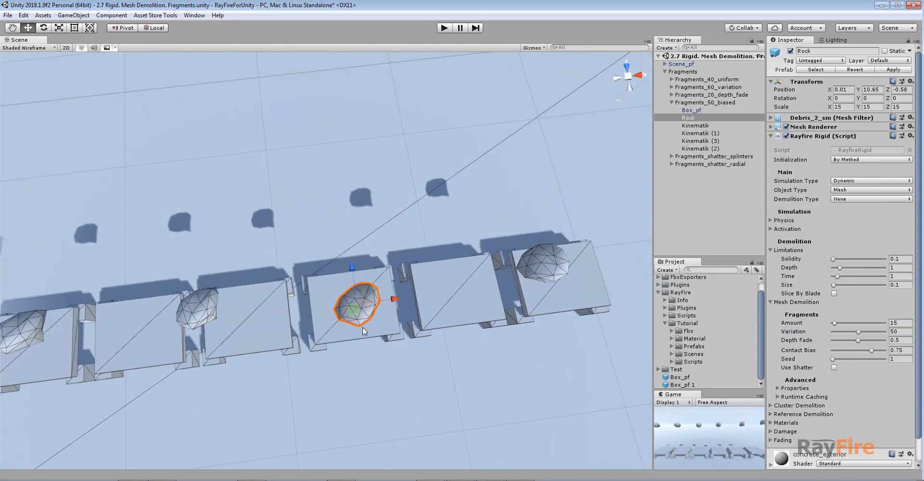
left_click_drag(367, 313, 559, 115, "alt")
left_click_drag(327, 139, 439, 88)
Step: Run the scene, initialize the rock above the Fragments_50_biased slab, pause at impact and select a fragment near the contact point
left_click(444, 29)
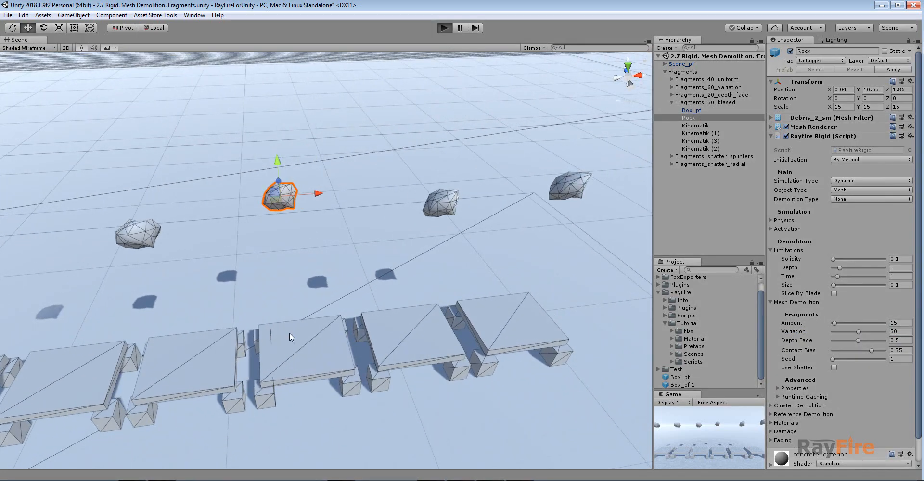
left_click(302, 335)
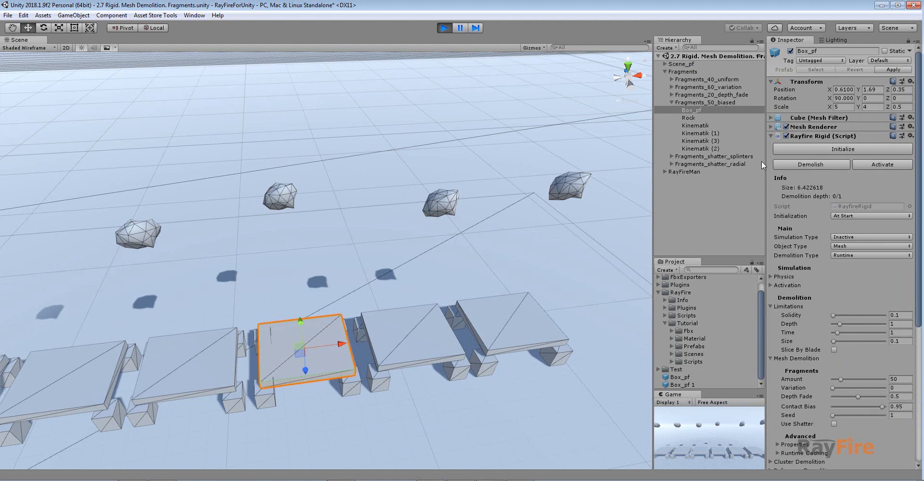
left_click(277, 197)
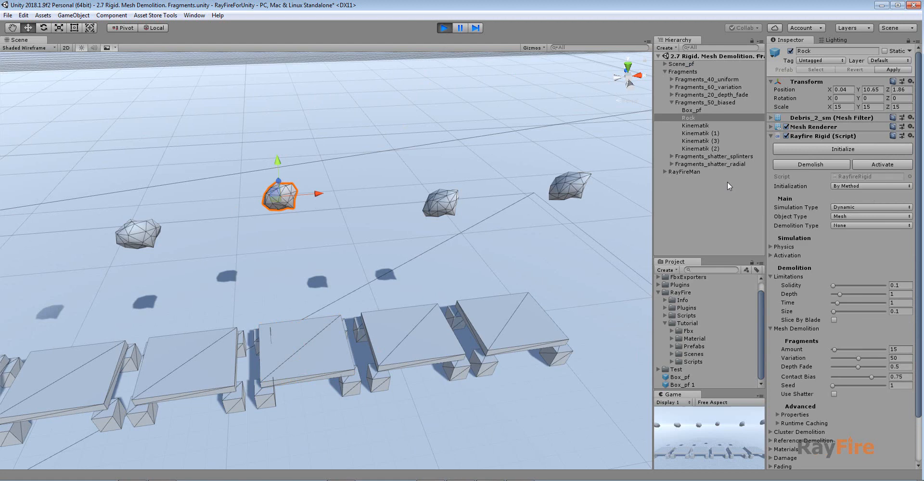
left_click(794, 149)
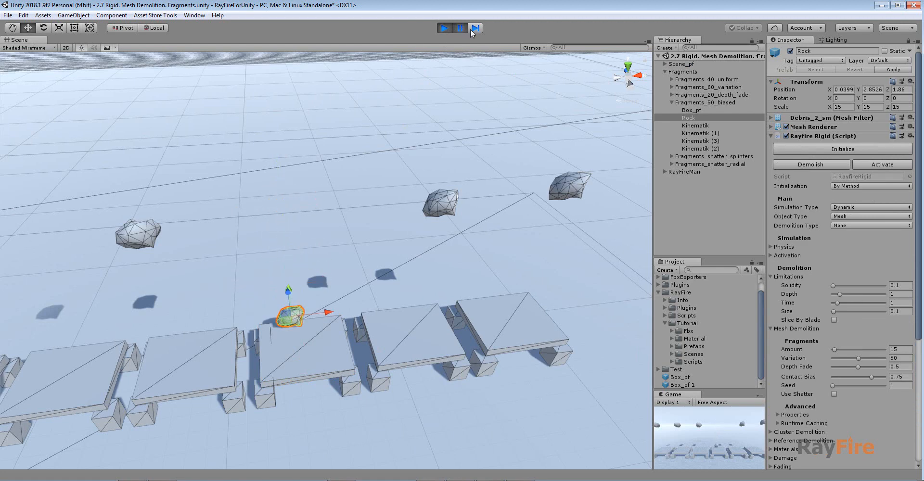
left_click(296, 339)
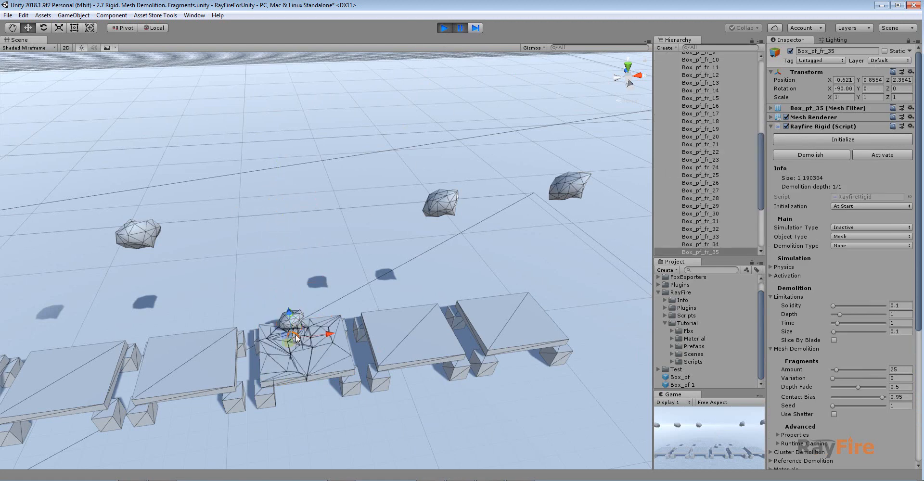
Step: Examine the fractured Fragments_50_biased slab from the rock's contact point outward, selecting fragments far from the impact
key("f")
left_click_drag(295, 303, 251, 306, "alt")
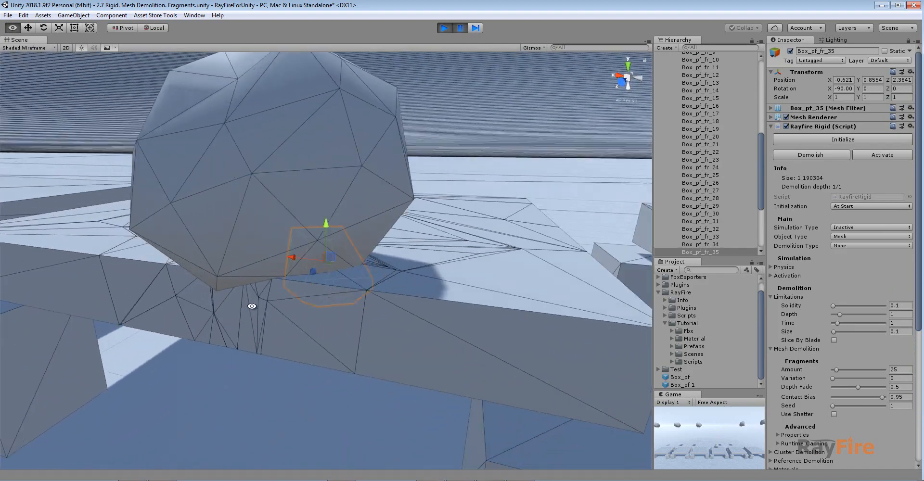
left_click_drag(227, 381, 326, 293)
scroll(325, 293, "down", 8)
left_click(464, 175)
left_click(513, 296)
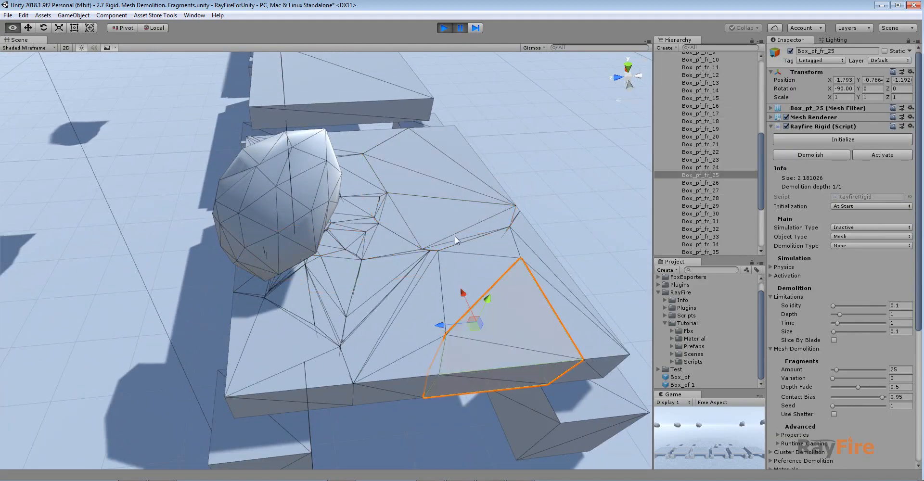
left_click_drag(454, 236, 422, 325, "alt")
left_click(423, 326)
left_click(436, 383)
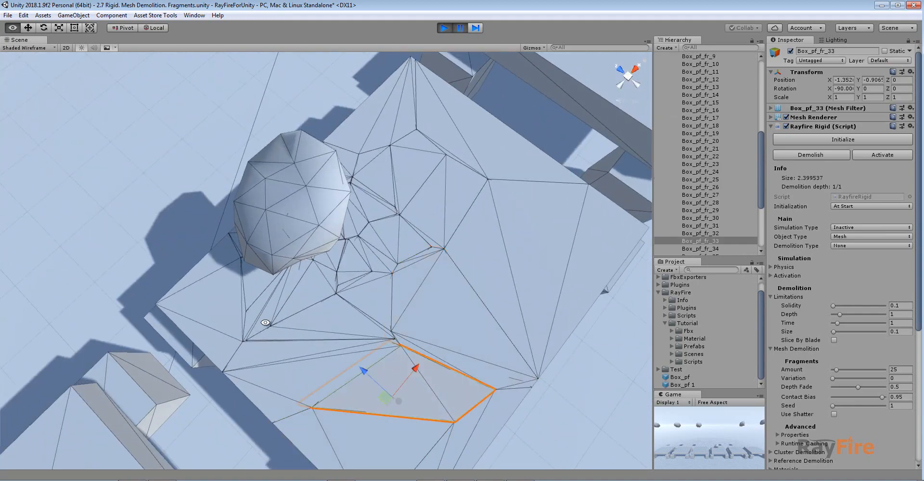
Step: Examine the fragments around the rock's contact area from several angles and select a small one beside the impact point
left_click_drag(265, 322, 339, 289, "alt")
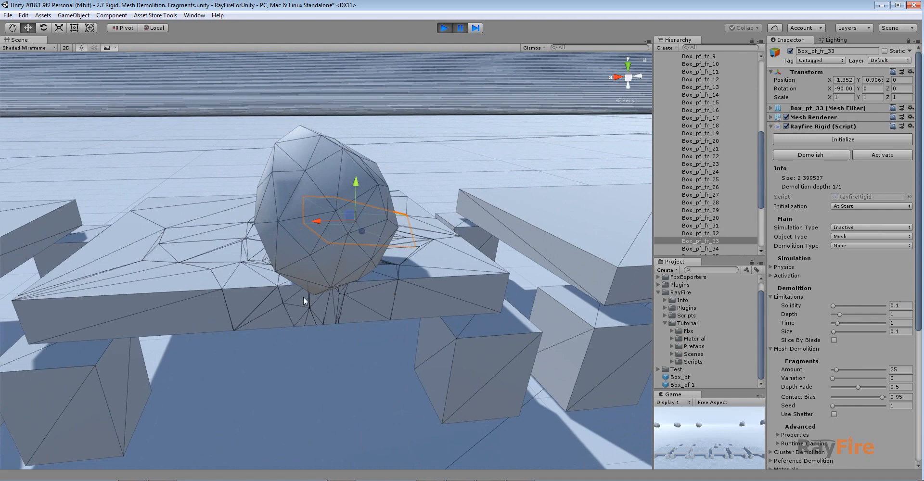
left_click_drag(303, 297, 363, 258, "alt")
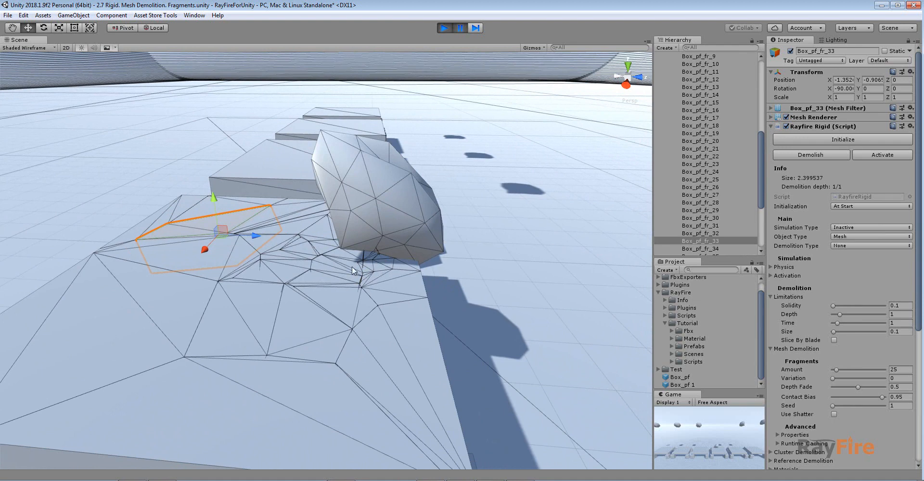
scroll(355, 277, "down", 3)
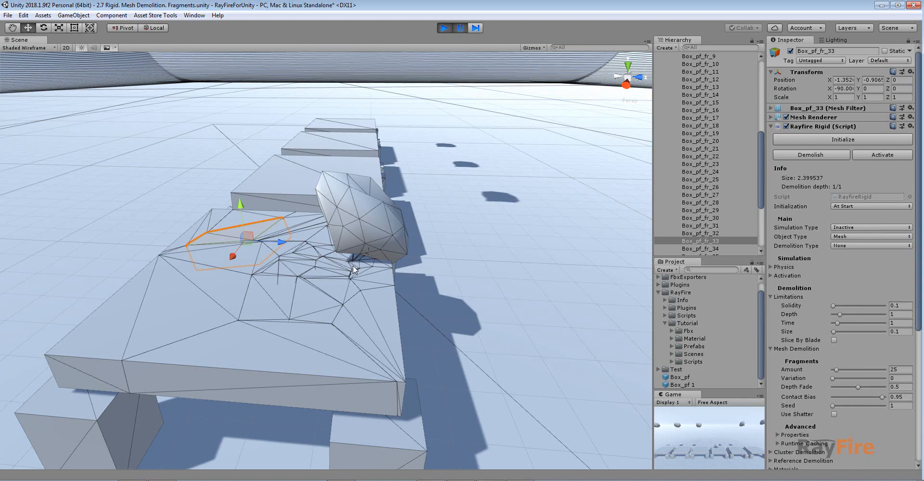
scroll(353, 270, "up", 6)
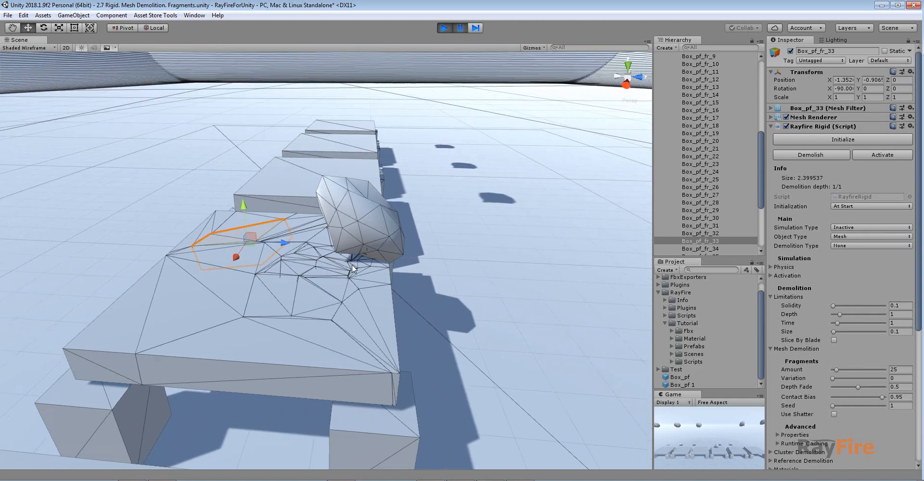
left_click(385, 257)
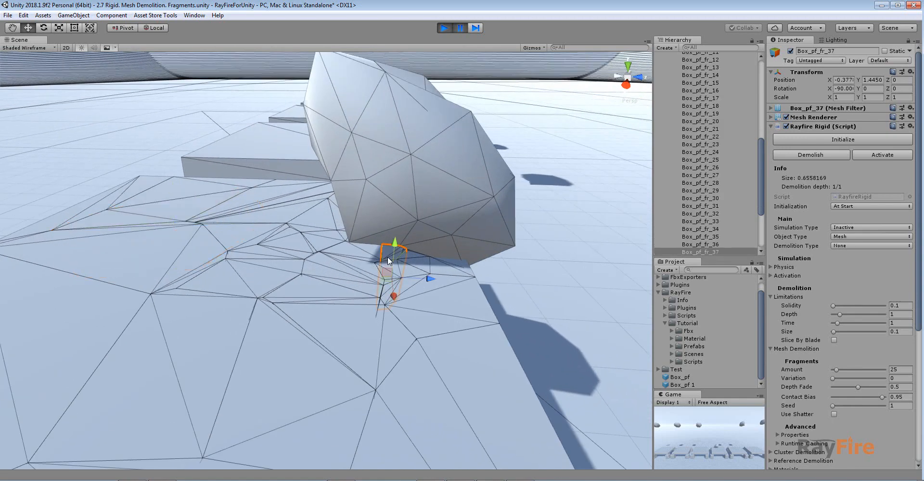
left_click_drag(431, 264, 439, 40, "alt")
Step: Stop play mode and move the Fragments_50_biased rock over the slab's opposite edge, to about Z -1.82
left_click(444, 28)
scroll(396, 163, "down", 10)
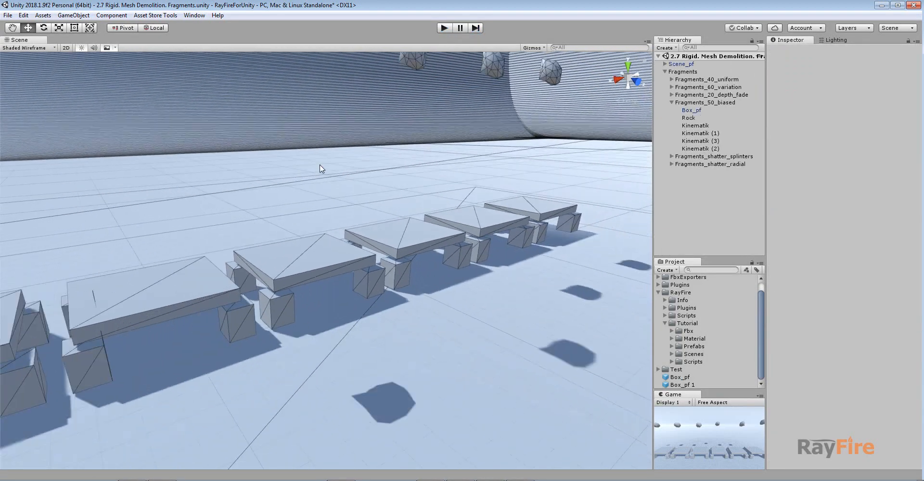
middle_click_drag(321, 165, 378, 315)
left_click_drag(389, 280, 470, 332, "alt")
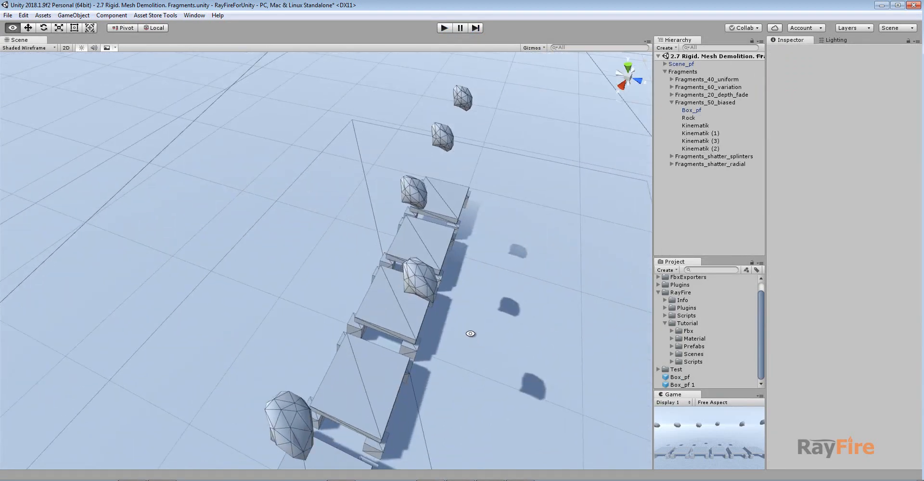
left_click(419, 292)
left_click_drag(419, 292, 434, 347, "alt")
left_click_drag(457, 300, 515, 102)
Step: Run the scene, drop the rock onto the Fragments_50_biased slab and pause once the slab has fractured
left_click(444, 28)
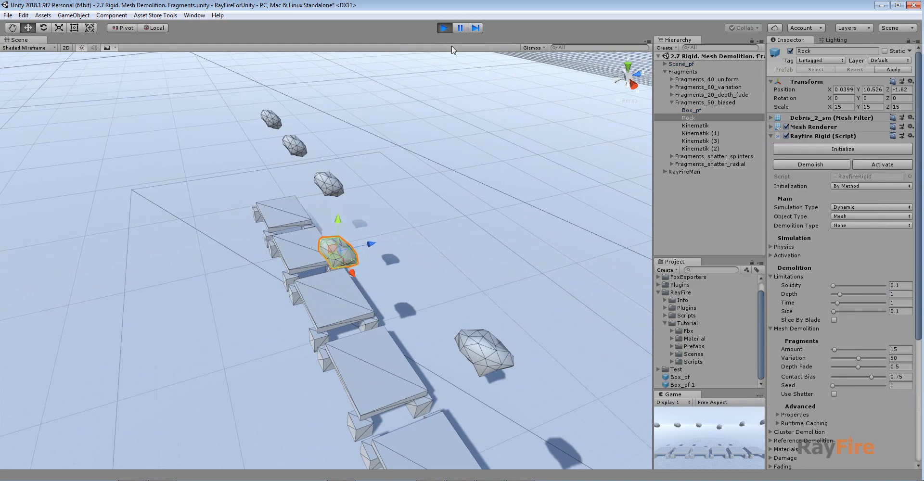
left_click(460, 28)
middle_click_drag(379, 339, 356, 311)
scroll(369, 318, "up", 5)
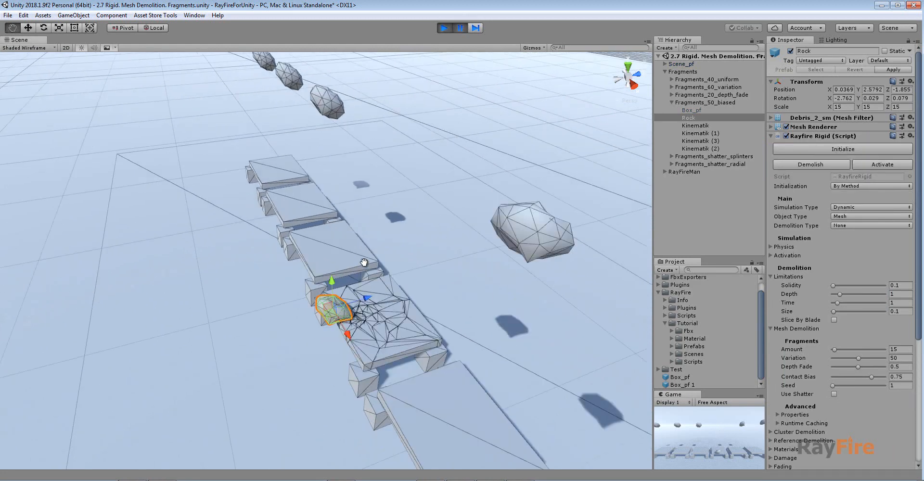
scroll(369, 319, "up", 5)
scroll(403, 357, "down", 1)
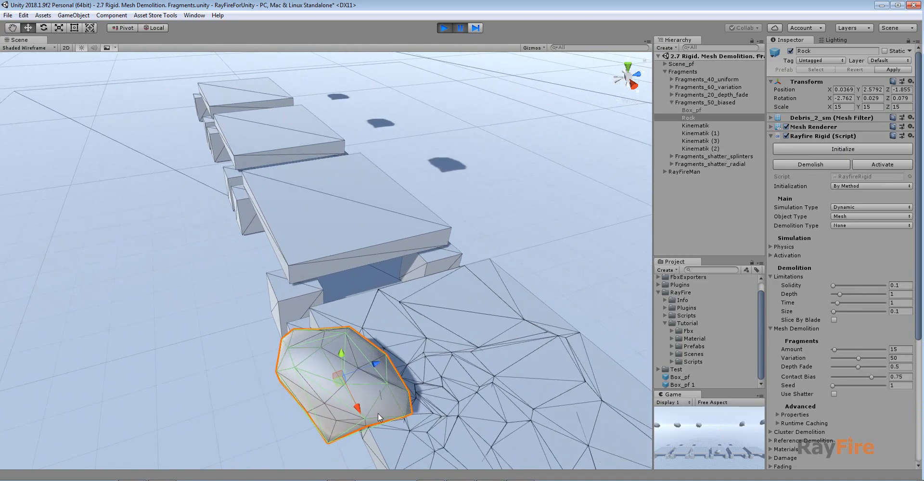
middle_click_drag(377, 413, 209, 171)
Step: Examine the Fragments_50_biased fragments near the rock, selecting one by the contact point and then the group of pieces around it
left_click(399, 372)
key("f")
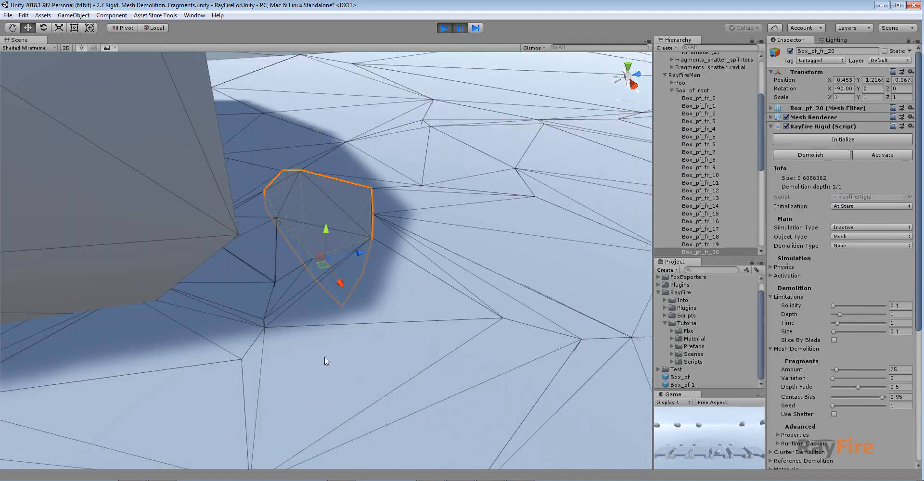
scroll(325, 357, "down", 5)
left_click_drag(184, 373, 400, 203)
left_click_drag(366, 284, 447, 259, "alt")
scroll(447, 259, "down", 2)
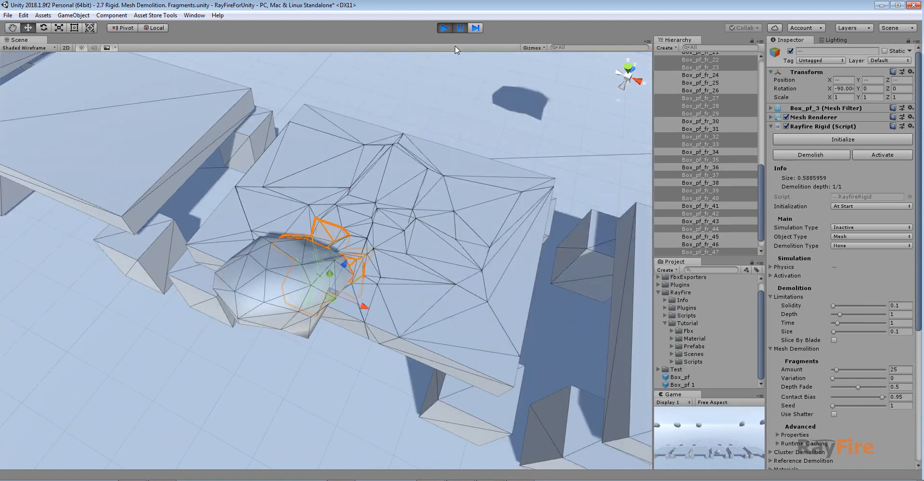
Step: Stop play mode and set the Fragments_50_biased slab's Contact Bias to 0.602
left_click(442, 28)
left_click(491, 279)
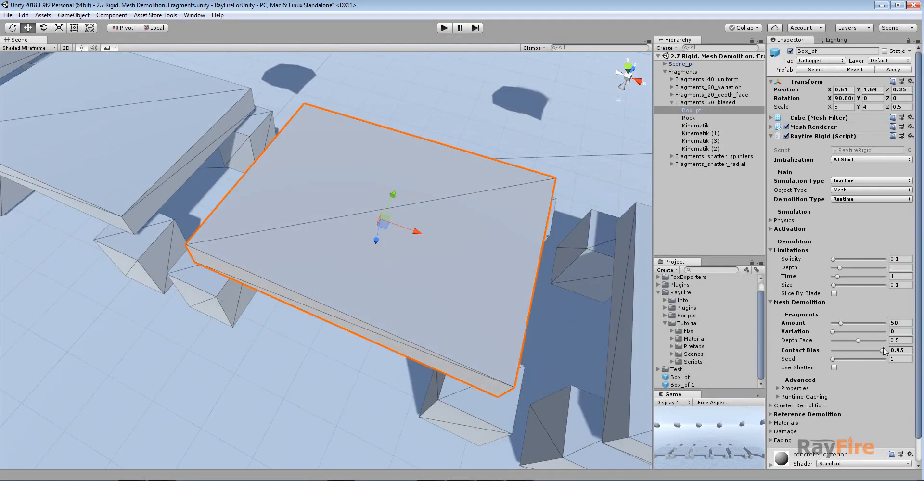
mouse_move(879, 353)
left_mouse_down()
mouse_move(849, 351)
mouse_move(864, 351)
left_mouse_up()
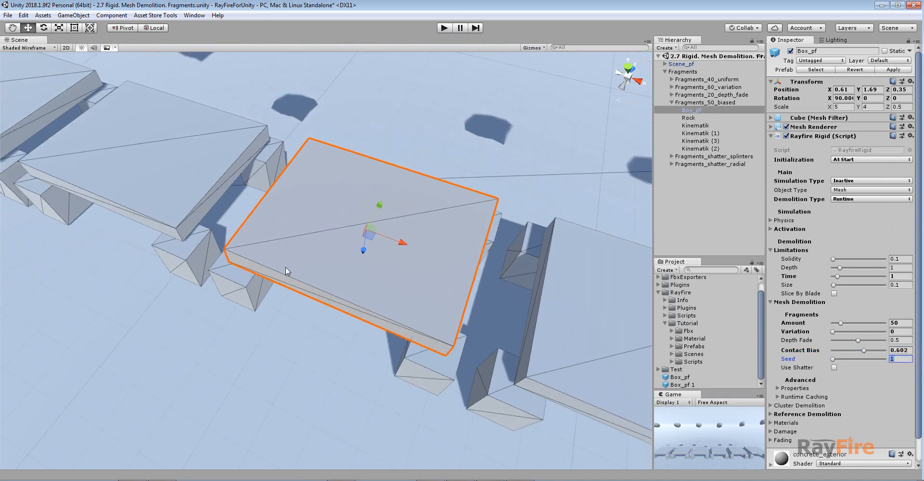
Step: Select the Fragments_40_uniform slab and frame it from above
middle_click_drag(188, 216, 463, 337)
scroll(307, 285, "down", 3)
left_click(126, 159)
key("f")
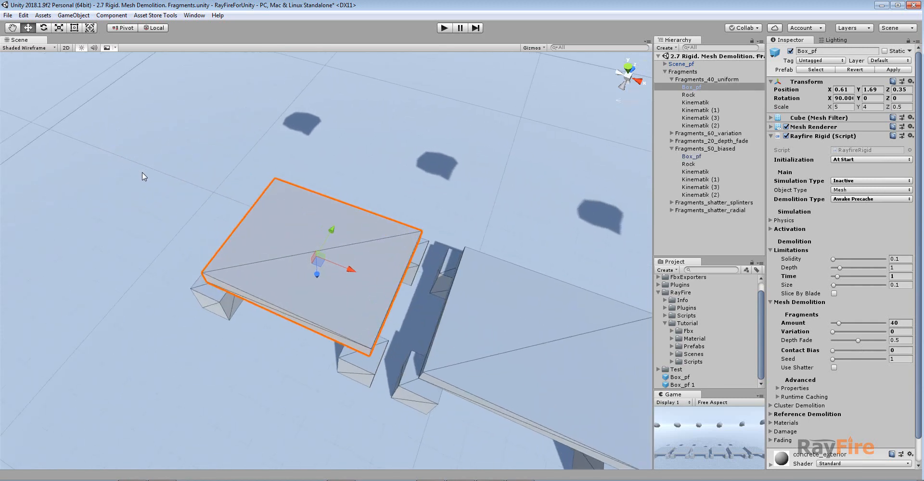
left_click_drag(326, 236, 371, 275, "alt")
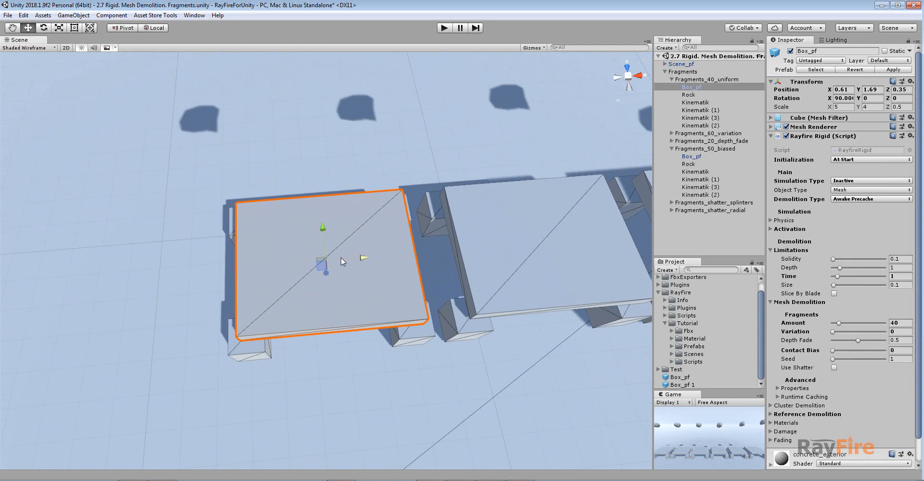
scroll(341, 258, "up", 4)
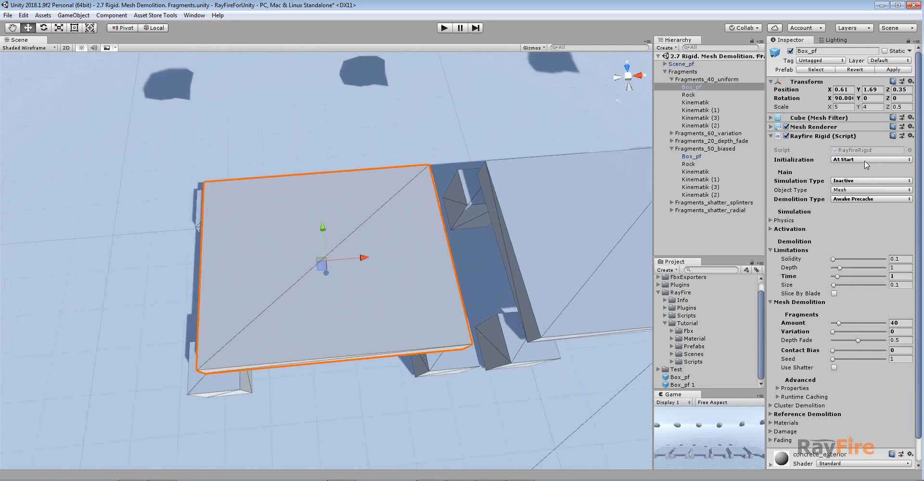
Step: Run the scene, set the Fragments_40_uniform slab's fragment Amount to 10 and demolish it
left_click(445, 29)
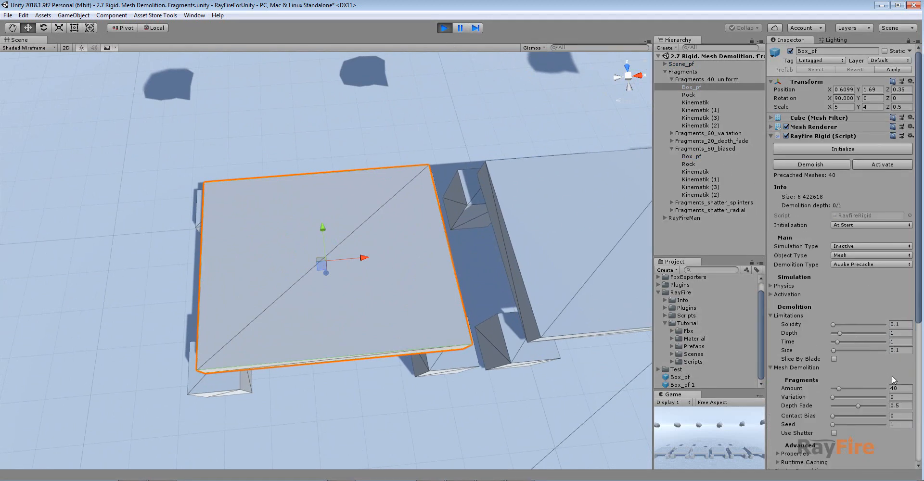
type("1")
left_click(812, 165)
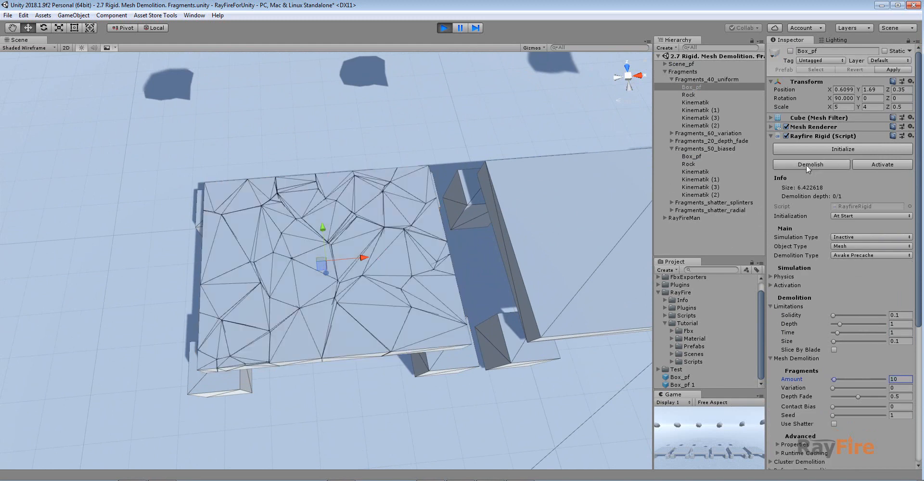
Step: Select fragments at the demolished Fragments_40_uniform slab's corners and frame the one at its front corner beside the neighbouring slab
left_click(238, 339)
left_click(226, 192)
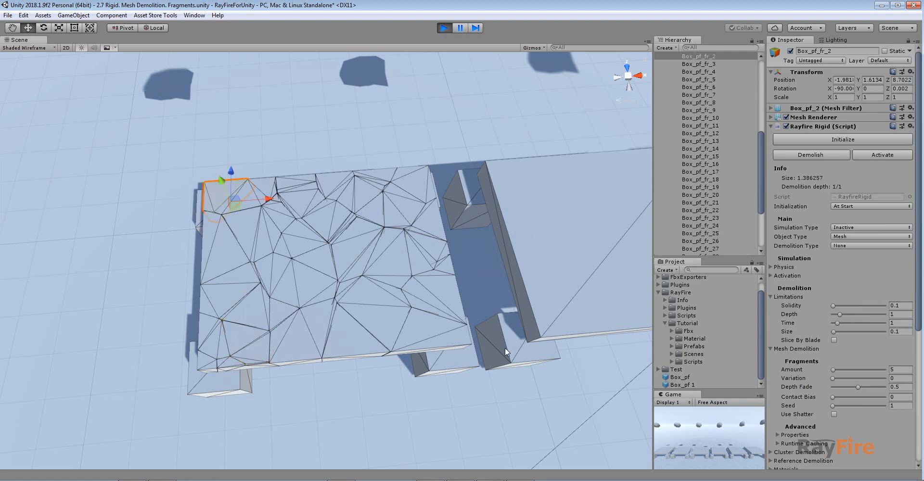
left_click(435, 329)
key("f")
left_click_drag(397, 317, 400, 159, "alt")
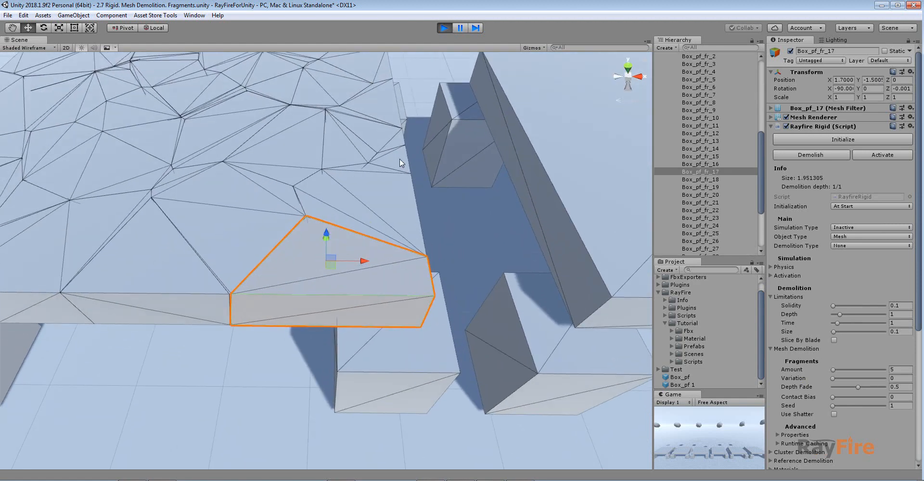
Step: Restart play mode, demolish the Fragments_40_uniform slab again and select the same front corner fragment
left_click(446, 30)
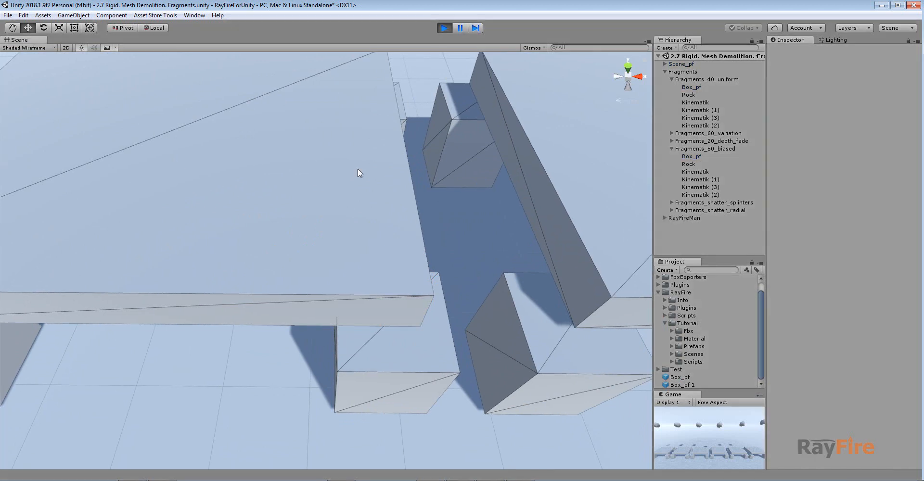
left_click(357, 169)
left_click(835, 168)
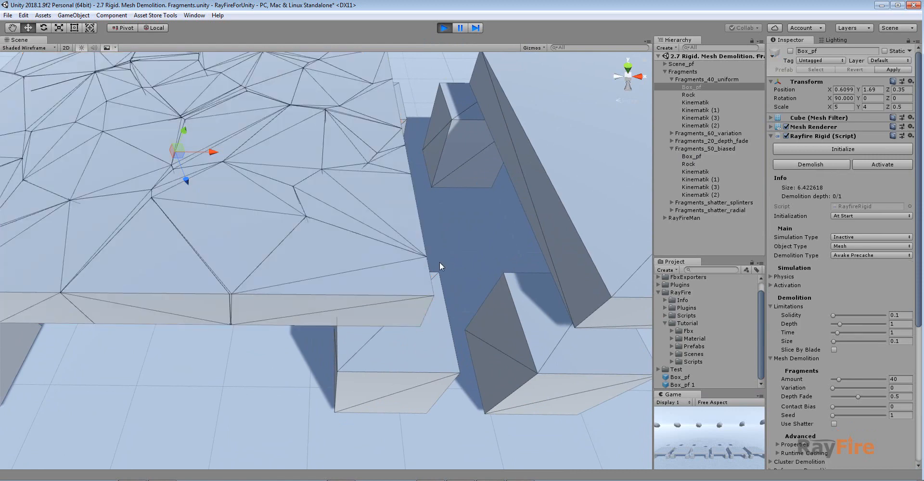
left_click(340, 259)
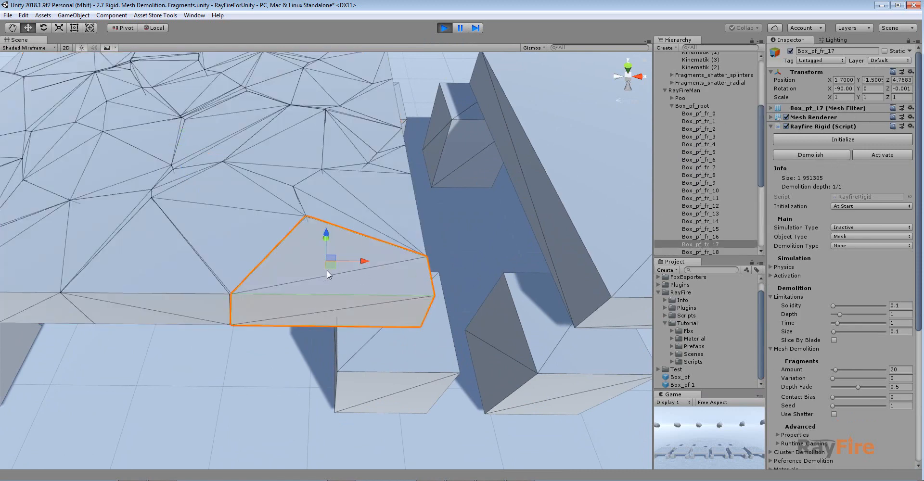
Step: Stop play mode and set the Fragments_40_uniform slab's fragment Seed to 4
left_click(443, 29)
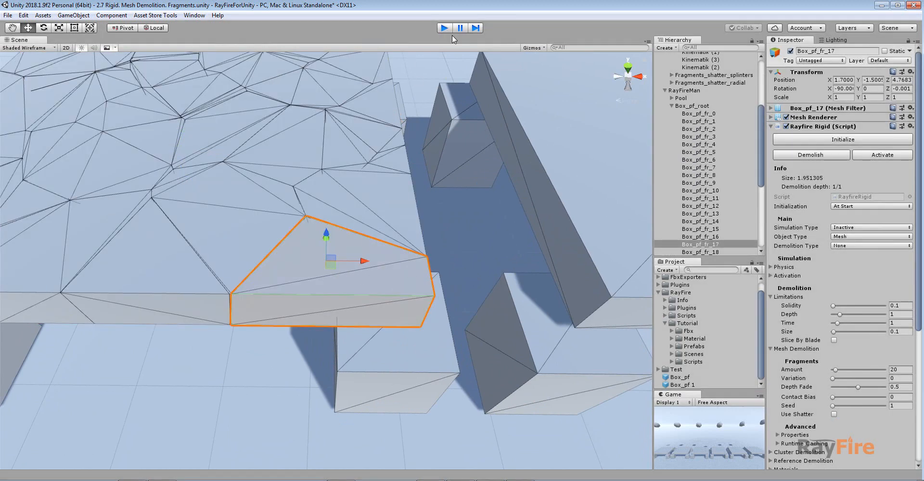
left_click_drag(833, 359, 836, 359)
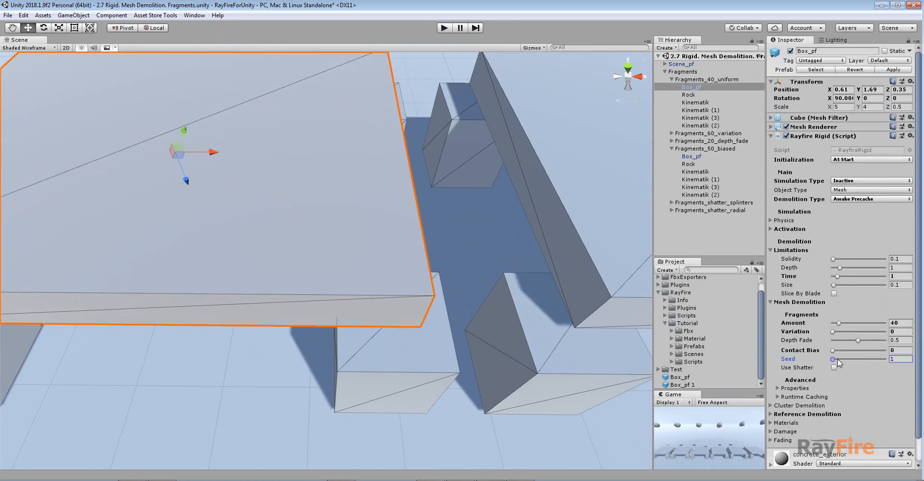
Step: Run the scene, demolish the Fragments_40_uniform slab with the new seed and select fragments near its front corner
left_click(445, 28)
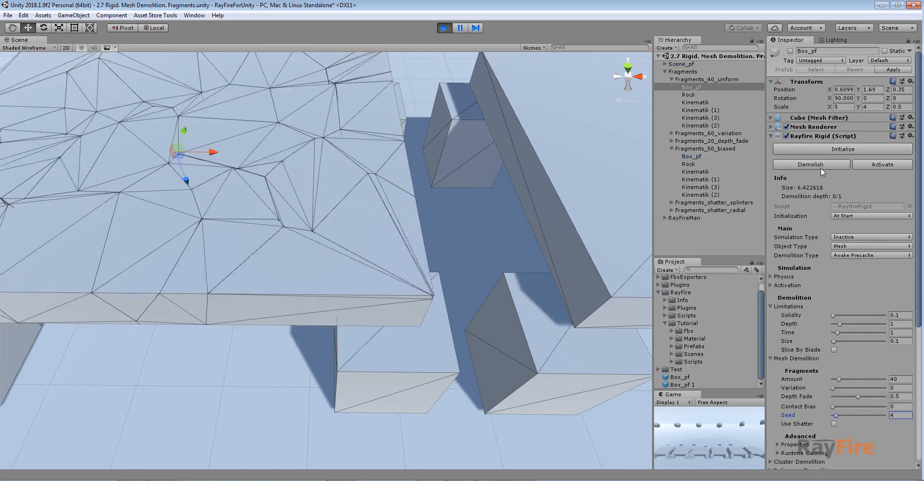
left_click(306, 278)
left_click(374, 238)
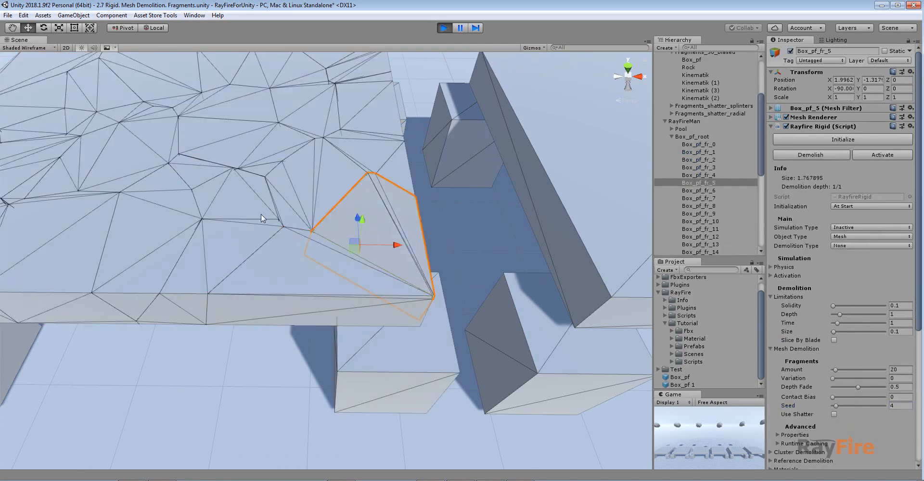
Step: Stop play mode, collapse Fragments_50_biased and select the Box_pf slab under Fragments_shatter_splinters
scroll(328, 215, "down", 8)
middle_click_drag(541, 199, 183, 201)
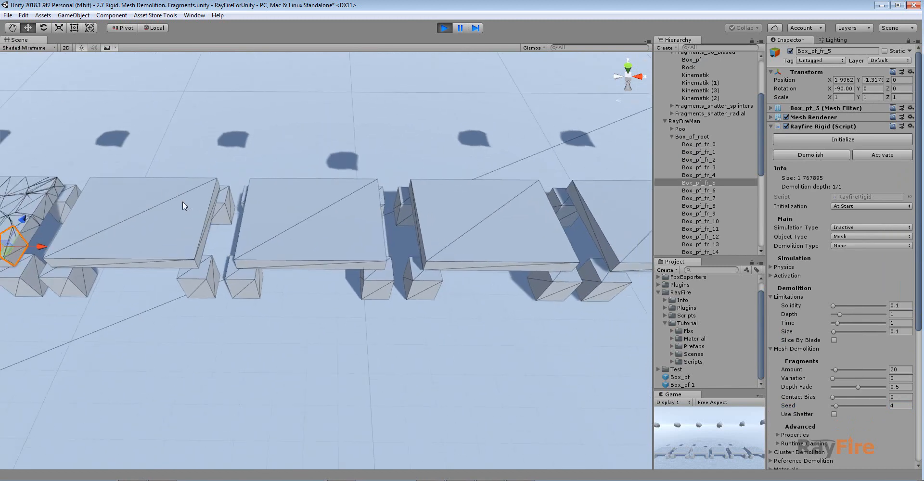
scroll(183, 201, "down", 2)
left_click(445, 28)
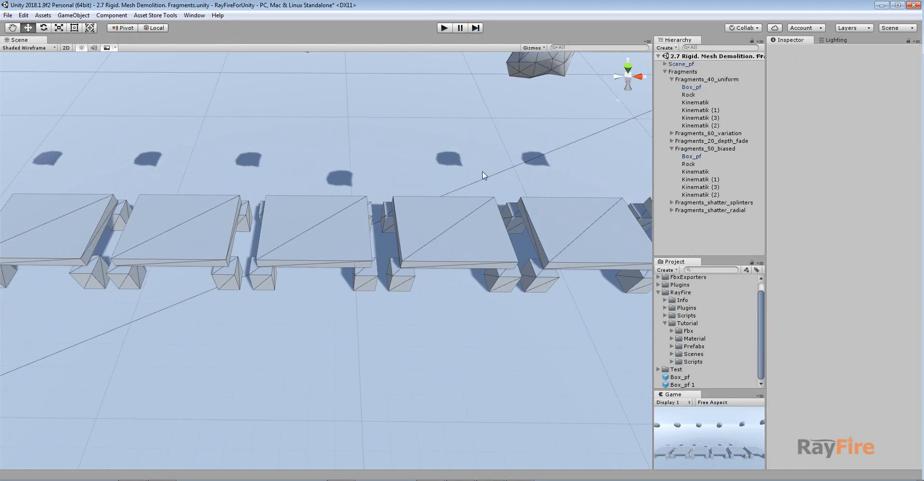
middle_click_drag(477, 212, 550, 221)
middle_click_drag(444, 240, 291, 241)
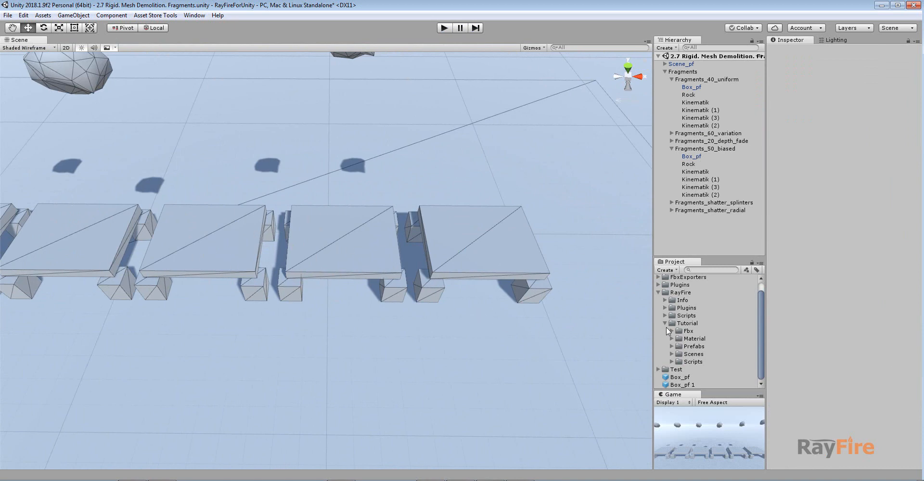
left_click(672, 149)
left_click(672, 156)
left_click(692, 164)
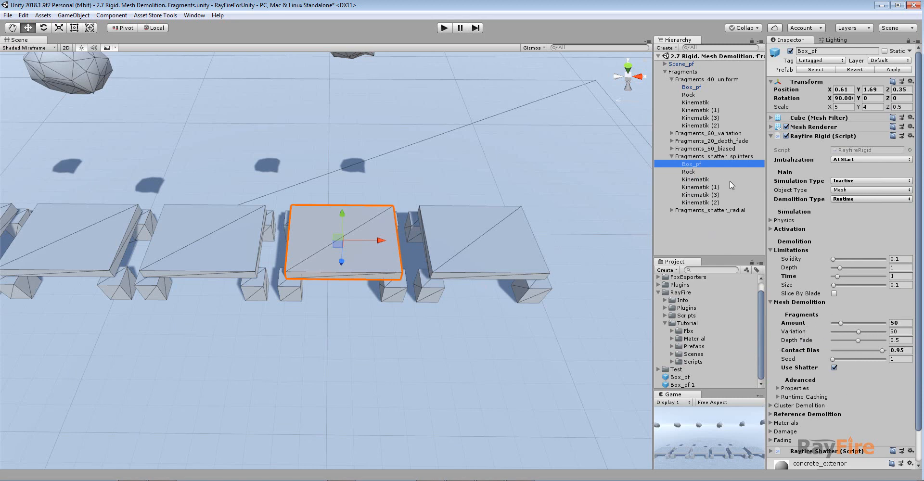
Step: Expand the Rayfire Shatter component of the Fragments_shatter_splinters slab and review its available fragment types
left_click(773, 452)
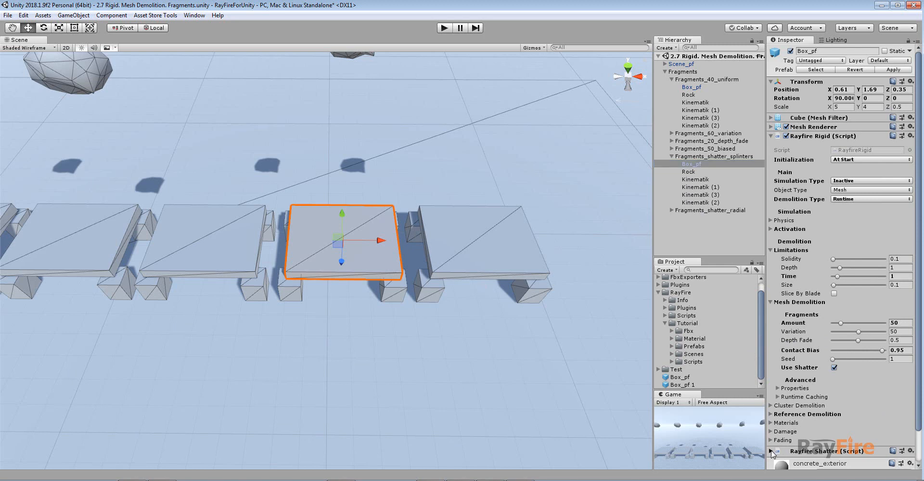
scroll(808, 435, "down", 10)
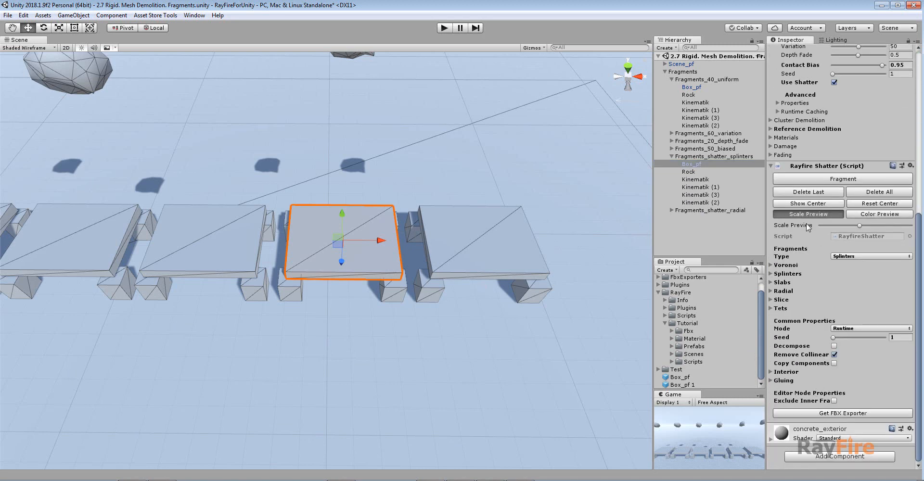
left_click(850, 257)
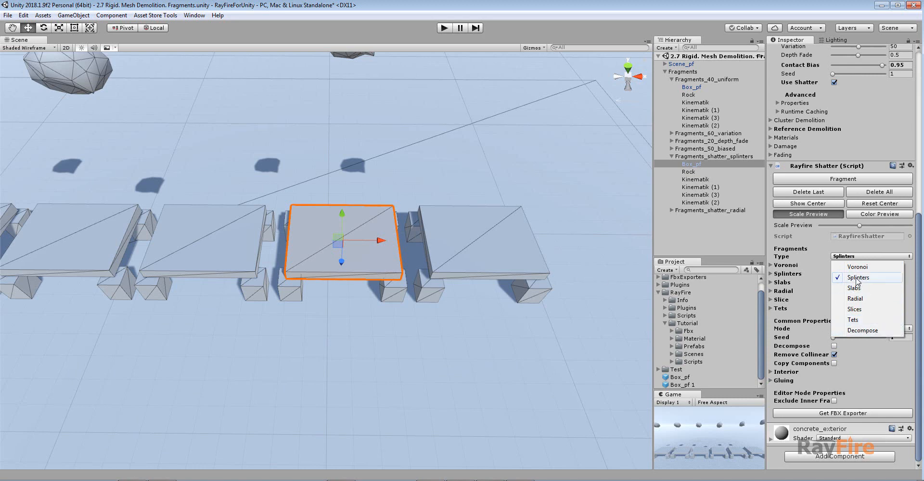
left_click(374, 214)
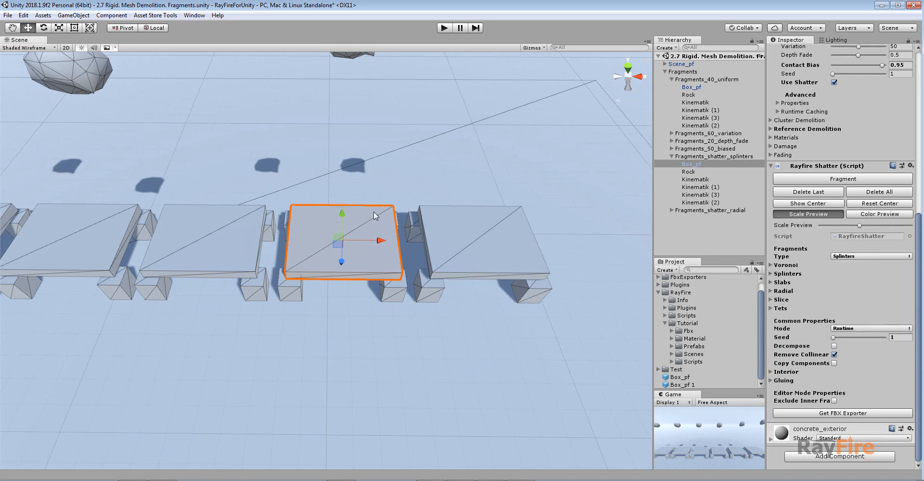
Step: Select the Fragments_shatter_radial slab and review its Shatter fragment types and the Use Shatter option
left_click(457, 239)
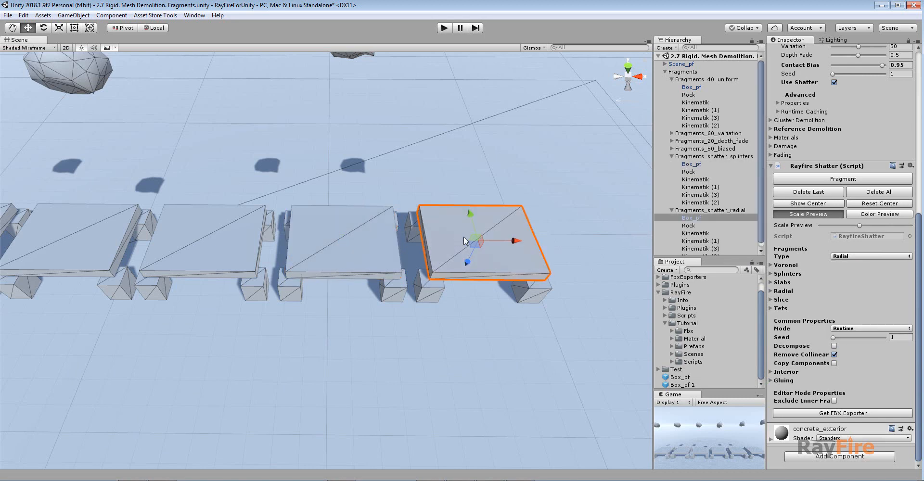
left_click(850, 257)
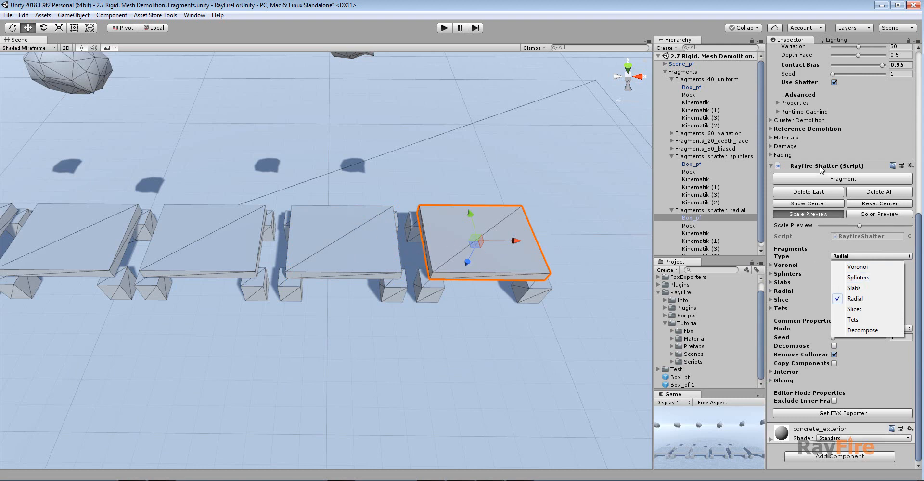
left_click_drag(920, 233, 919, 171)
left_click(834, 182)
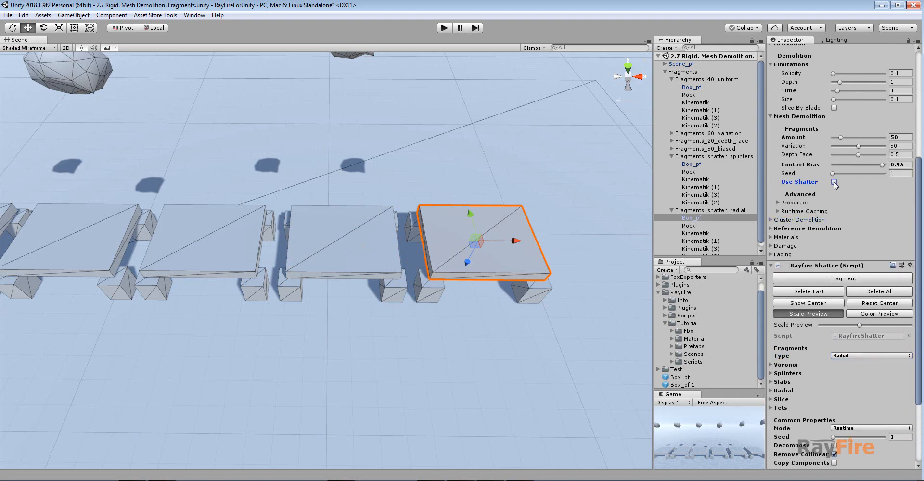
scroll(825, 359, "down", 5)
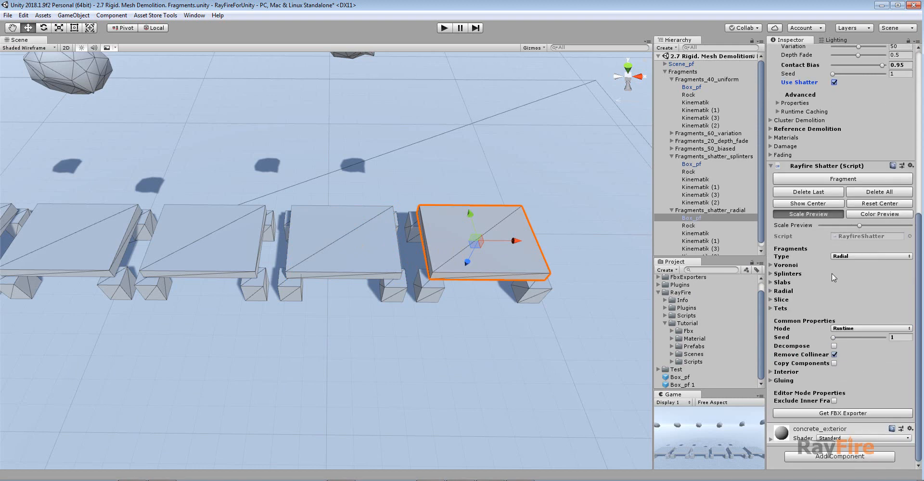
scroll(811, 316, "up", 12)
scroll(301, 206, "down", 3)
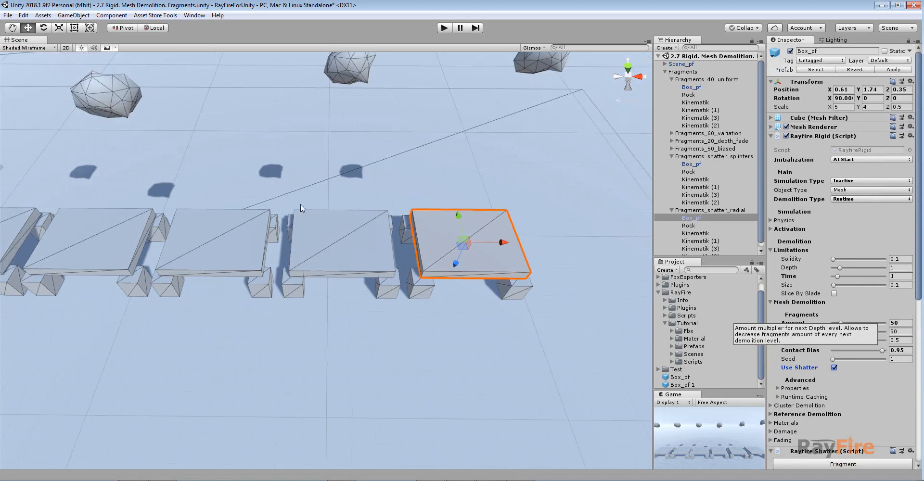
Step: Select the Fragments_shatter_splinters slab again and inspect the Splinters properties of its Rayfire Shatter component
middle_click_drag(304, 176, 290, 224)
left_click(359, 308)
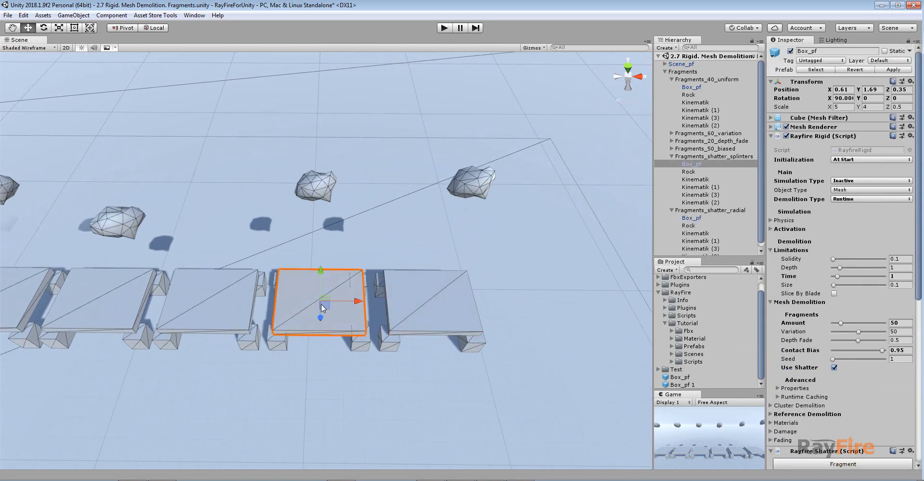
scroll(833, 327, "down", 5)
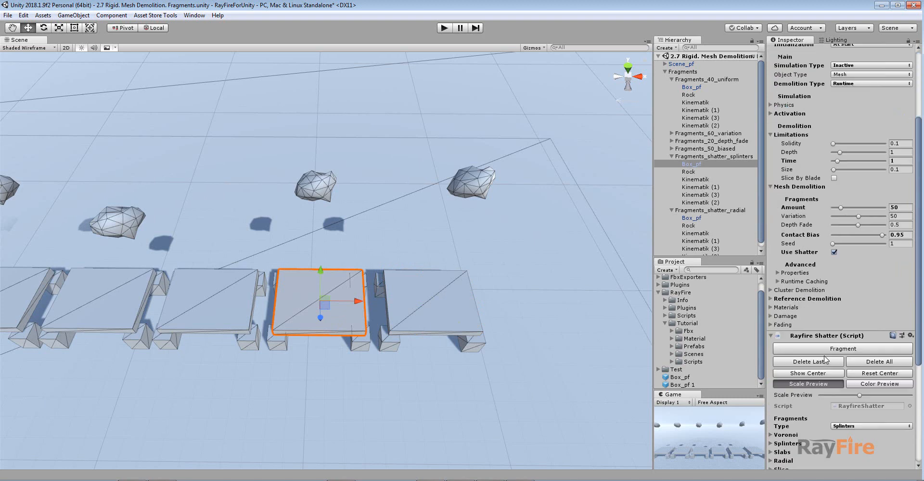
scroll(854, 395, "down", 4)
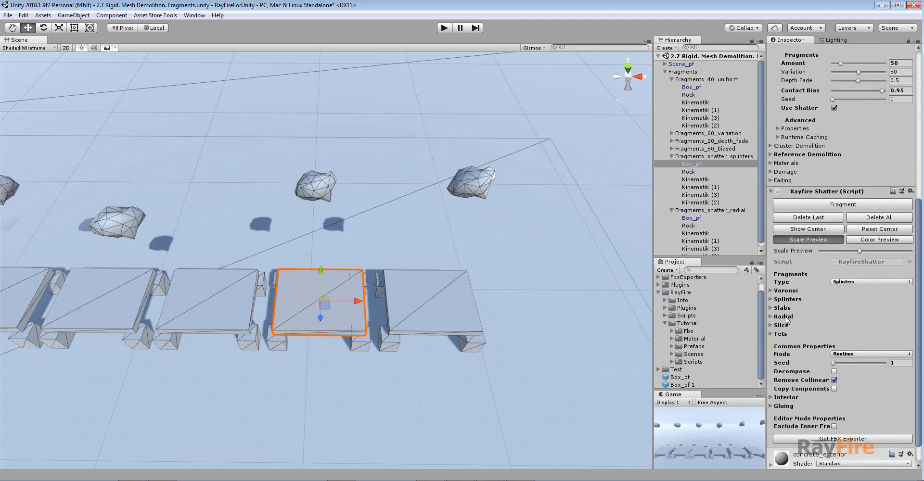
left_click(789, 299)
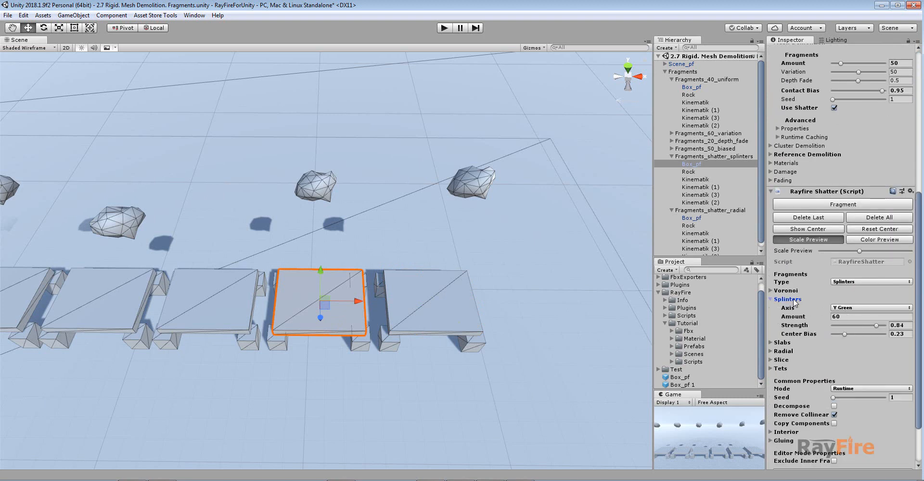
left_click(790, 300)
Step: Start play mode with the splinters slab in close view and collapse its Rayfire Shatter component
left_click(444, 27)
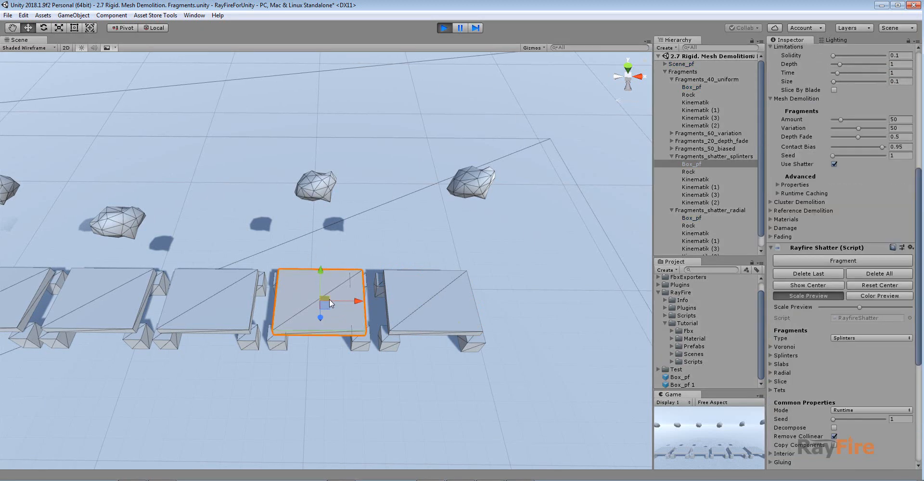
scroll(330, 299, "up", 5)
left_click_drag(314, 355, 321, 359, "alt")
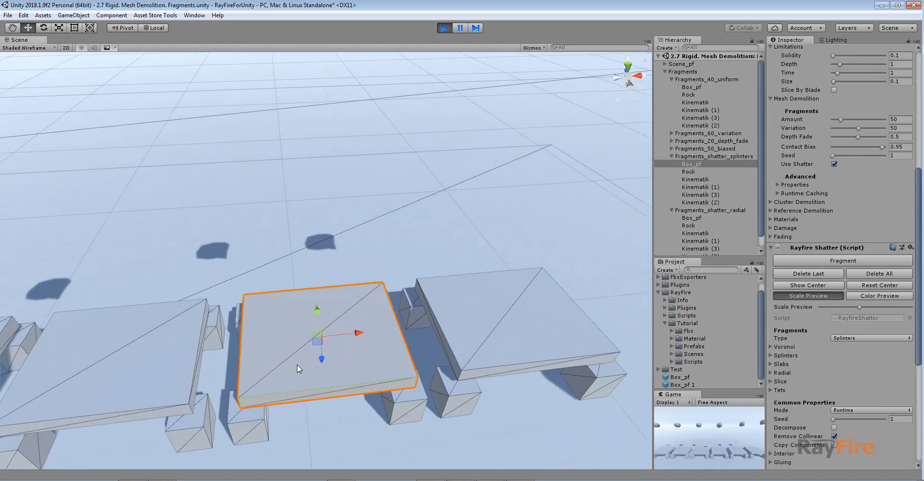
scroll(813, 207, "up", 5)
scroll(813, 206, "up", 3)
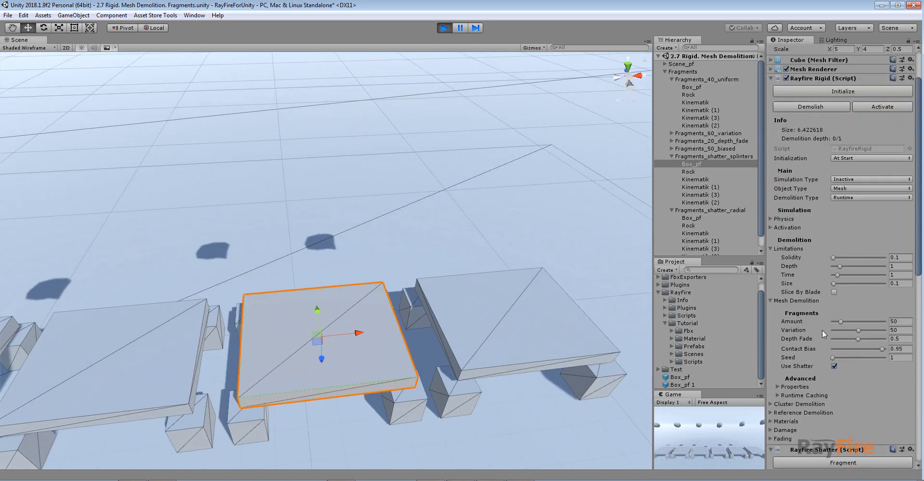
scroll(822, 330, "down", 10)
left_click(771, 248)
scroll(484, 303, "down", 3)
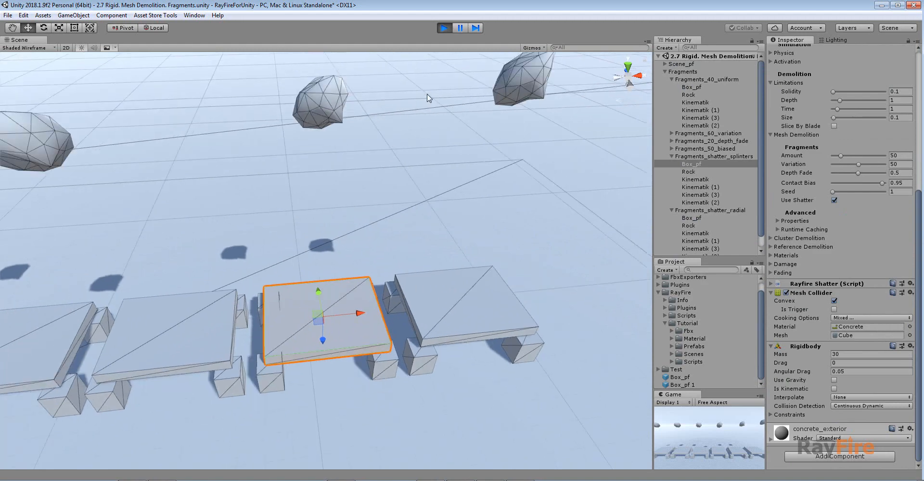
Step: Initialize the rock above the splinters slab so it falls, and pause the simulation at impact
left_click(313, 111)
left_click(819, 98)
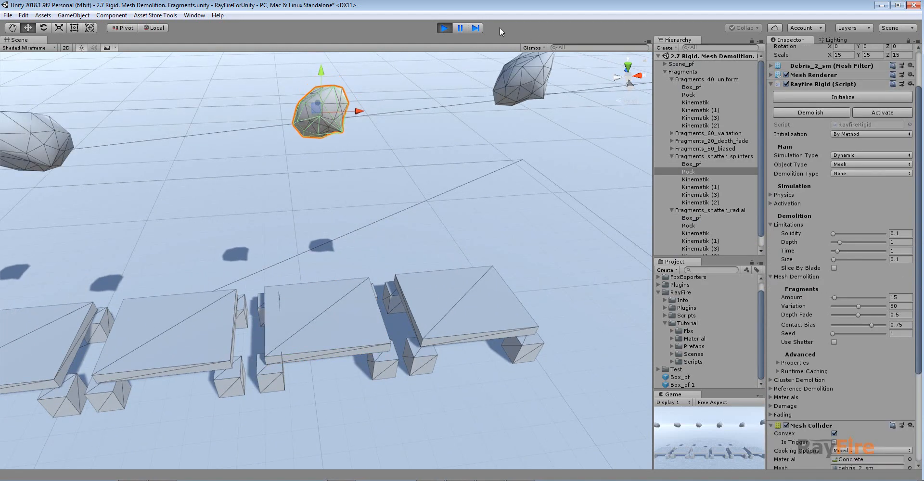
left_click(460, 29)
scroll(406, 238, "up", 4)
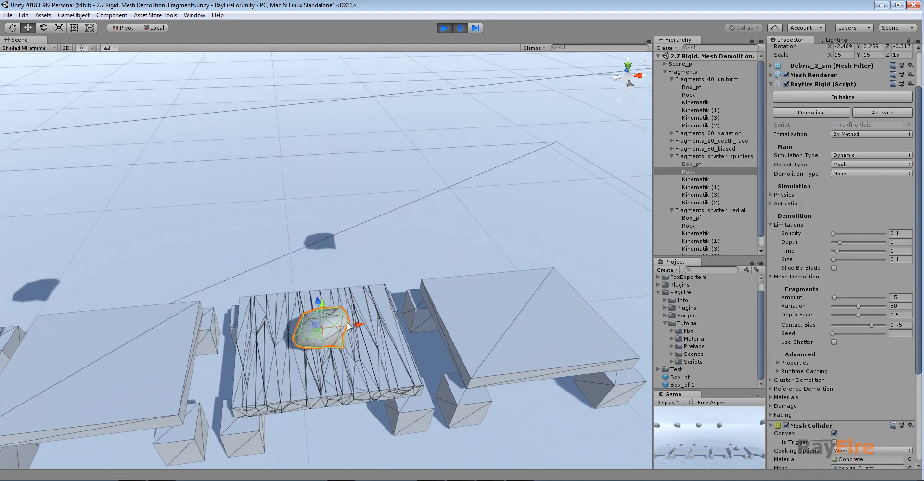
Step: Select the demolished splinters slab's fragments to examine their elongated shapes around the rock
middle_click_drag(337, 353, 346, 213)
scroll(272, 246, "up", 1)
scroll(273, 246, "up", 2)
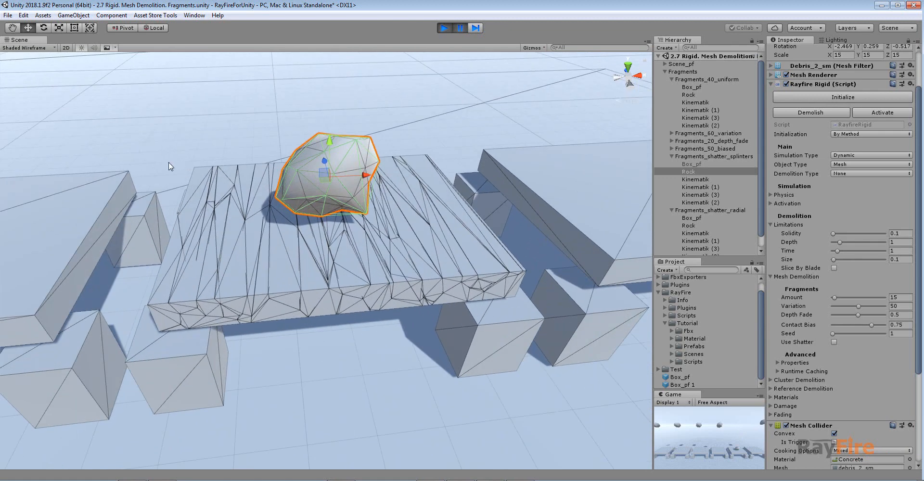
left_click_drag(161, 145, 497, 337)
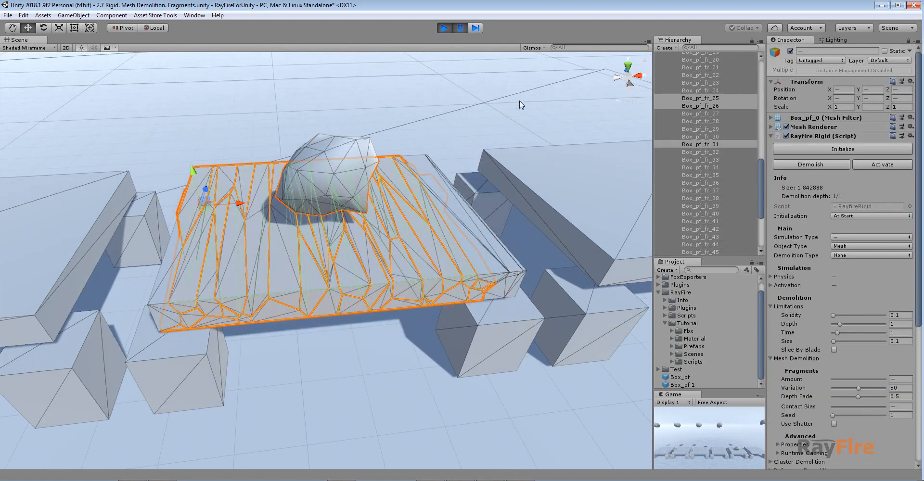
Step: Resume the simulation and examine the collapsing splinter fragments from above and from the front, selecting the rock among them
left_click(460, 27)
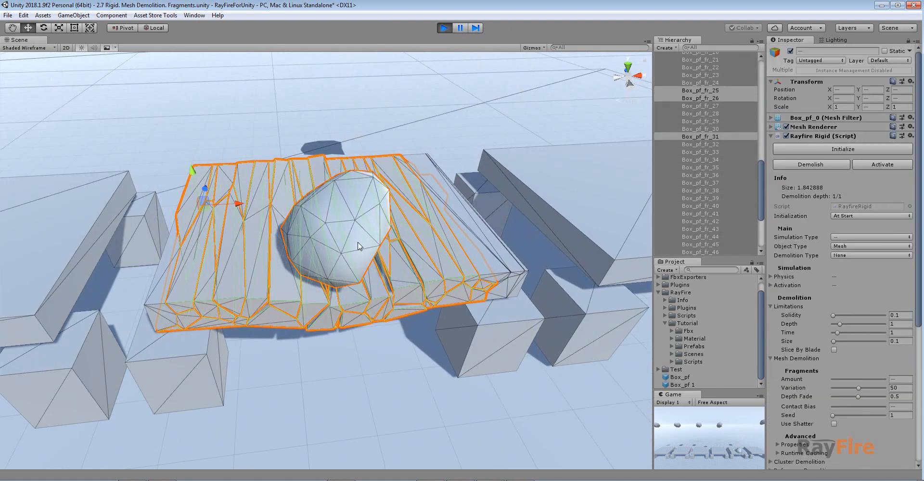
left_click(272, 121)
left_click_drag(290, 212, 308, 195, "alt")
left_click(308, 194)
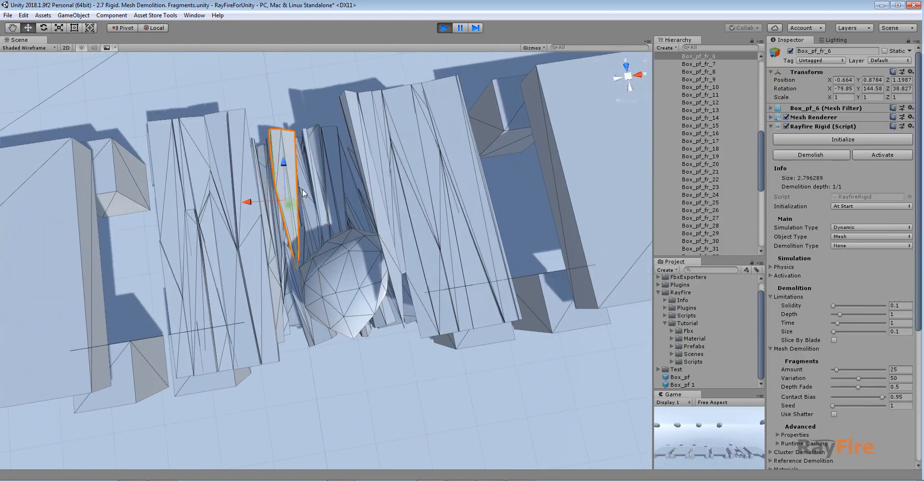
left_click(337, 272)
left_click_drag(337, 272, 342, 168, "alt")
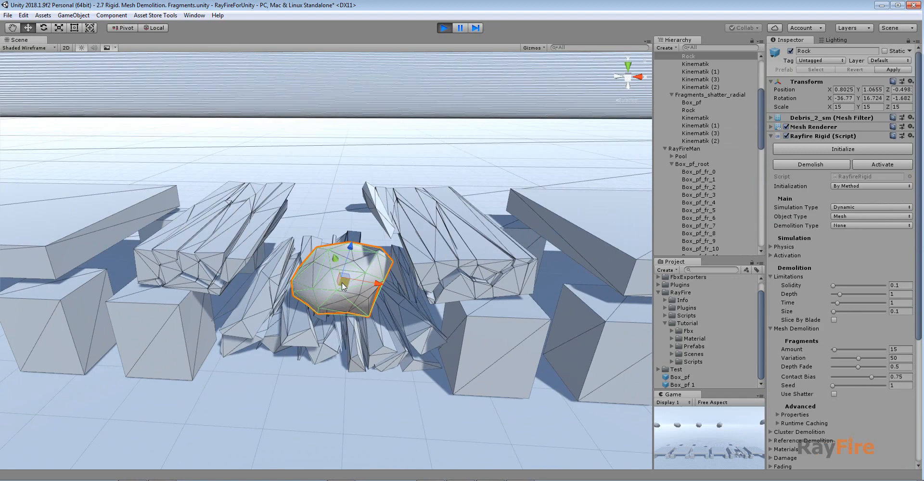
Step: Move the rock through the splinters pile to scatter the pieces and view the debris from above
left_click_drag(342, 286, 398, 226)
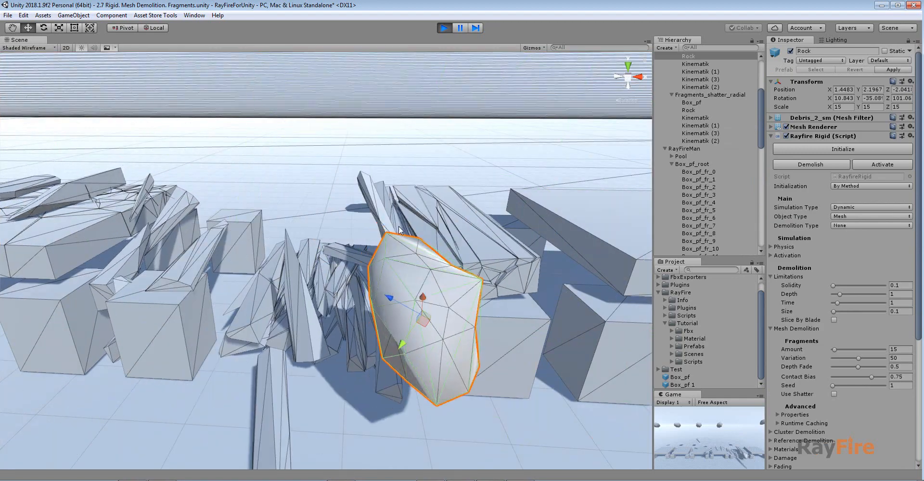
left_click_drag(388, 268, 319, 287, "alt")
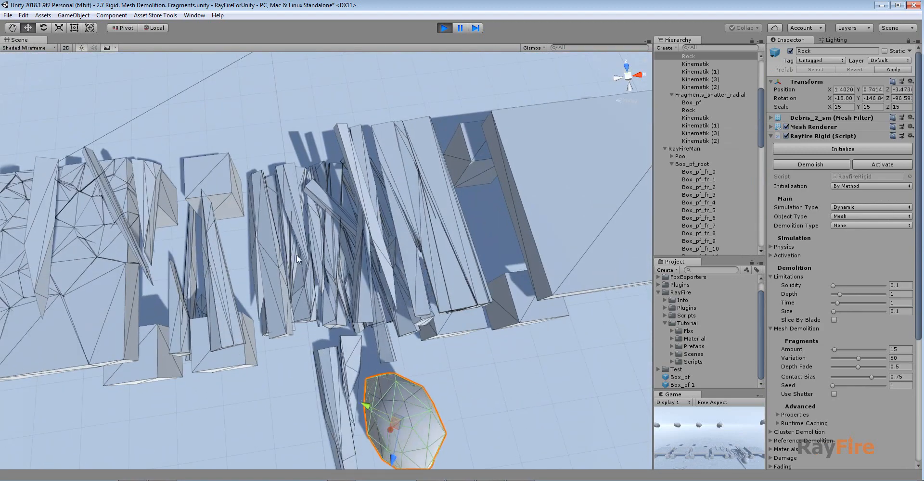
scroll(391, 238, "down", 8)
scroll(337, 244, "up", 4)
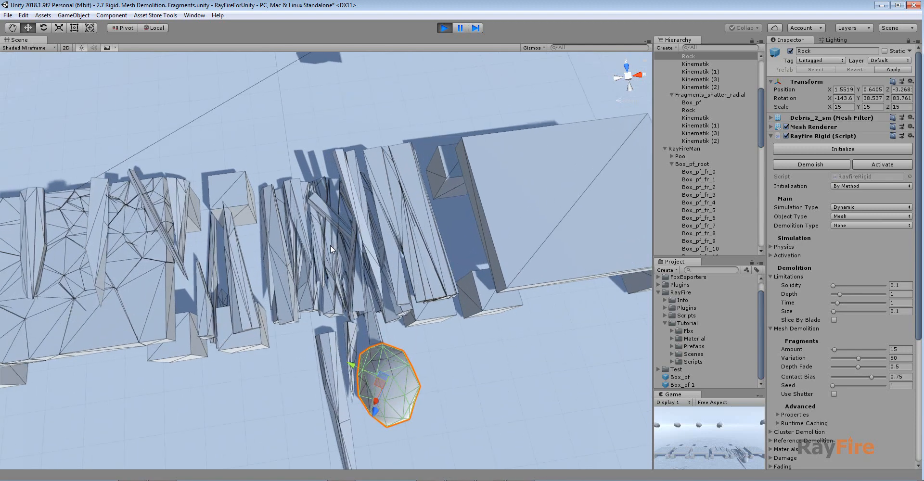
Step: Select the Fragments_shatter_radial slab, initialize the rock above it and pause the simulation at impact
middle_click_drag(366, 233, 255, 316)
left_click(434, 278)
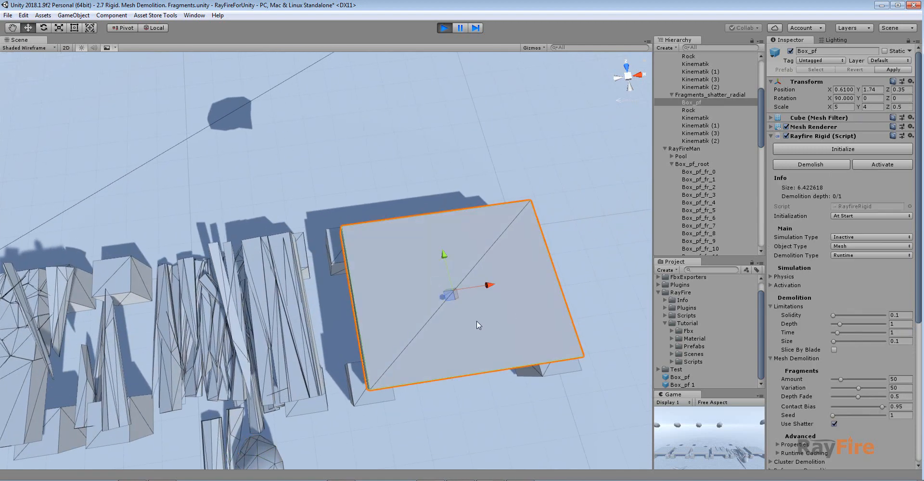
middle_click_drag(476, 325, 371, 321)
scroll(371, 322, "down", 8)
left_click_drag(337, 279, 308, 145, "alt")
left_click(354, 157)
left_click(854, 149)
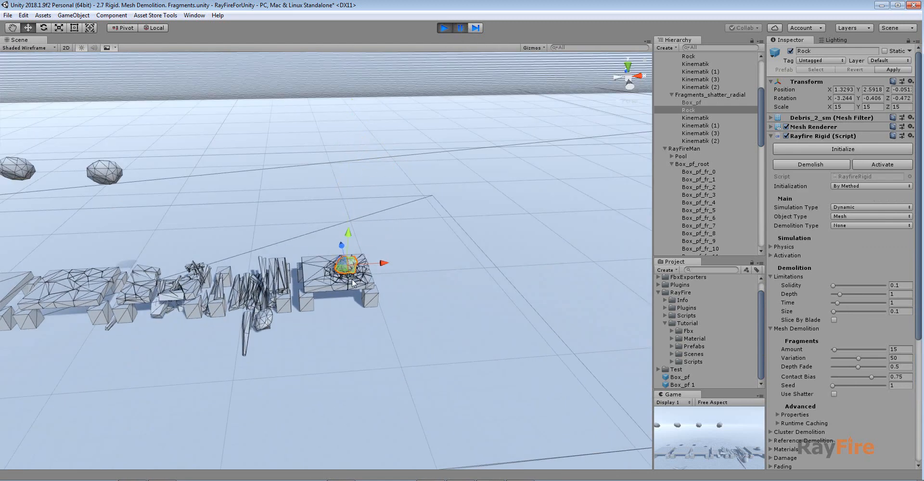
Step: Select the radial slab's fragments around the rock and examine the radial crack pattern up close
left_click_drag(351, 279, 359, 289)
key("f")
scroll(359, 289, "down", 5)
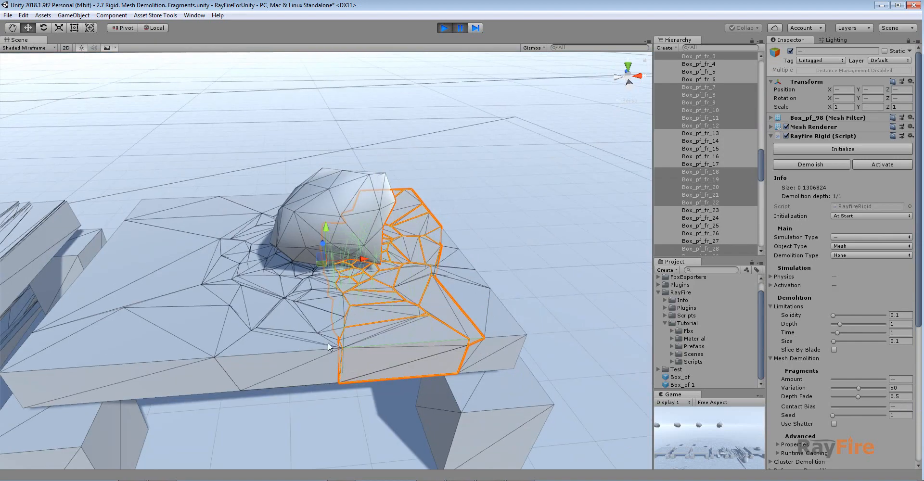
left_click_drag(217, 407, 616, 177)
scroll(331, 258, "up", 3)
scroll(331, 258, "up", 2)
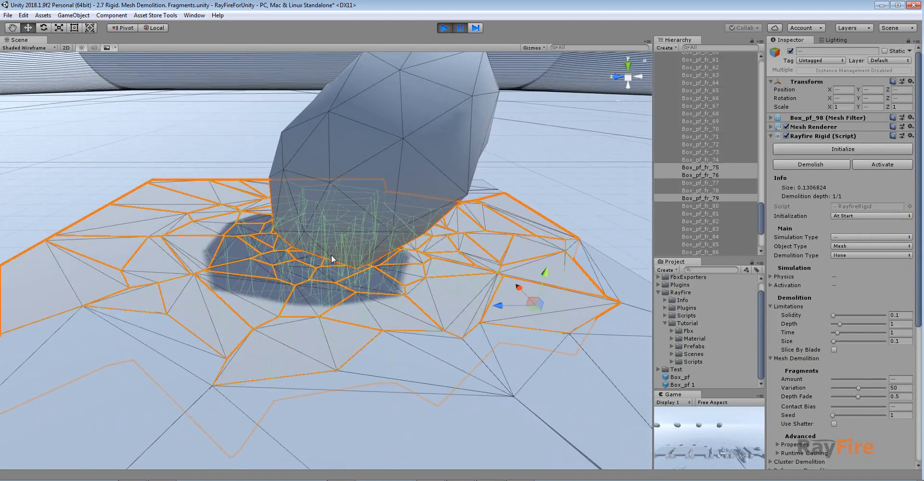
left_click_drag(354, 240, 296, 244, "alt")
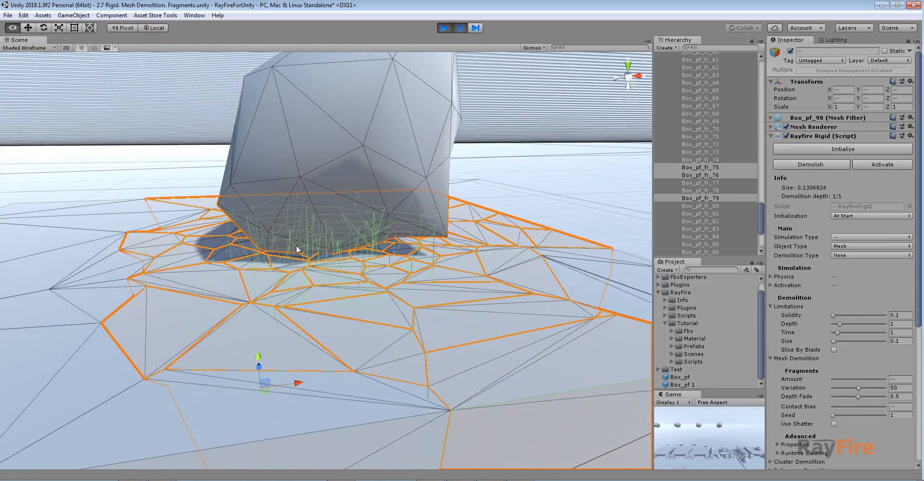
Step: Focus on the rock, resume the simulation to view the radial slab breaking from above, and stop play mode
left_click(338, 137)
key("f")
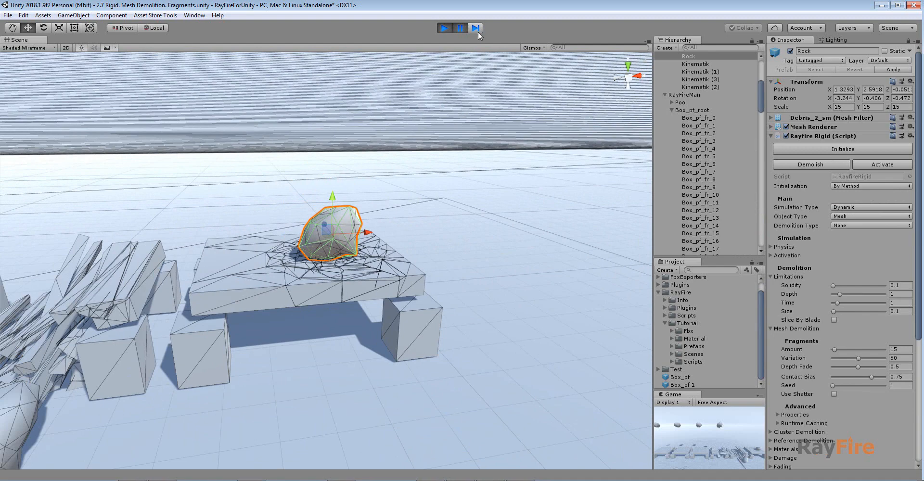
left_click(460, 28)
left_click_drag(299, 115, 454, 30, "alt")
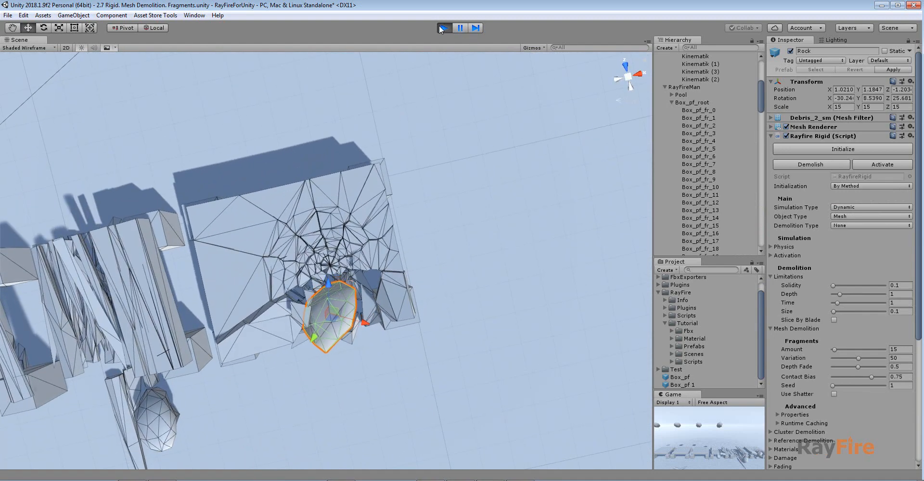
left_click(443, 28)
key("f")
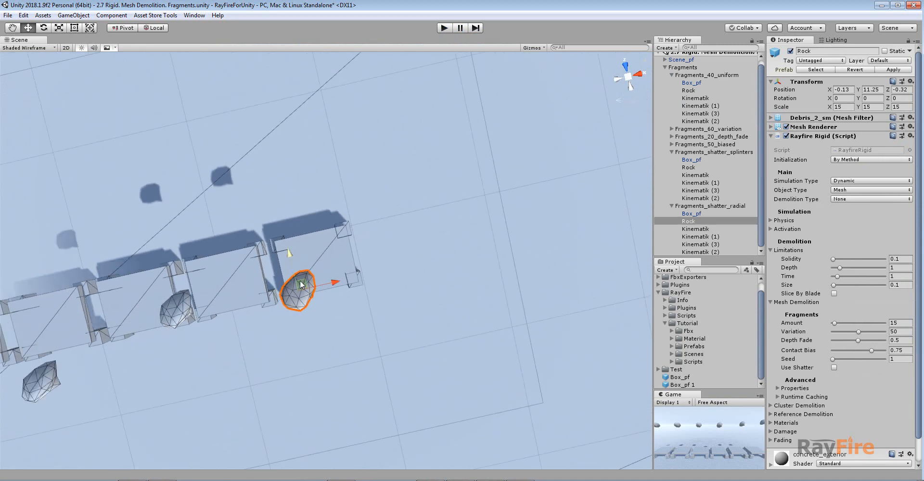
Step: Move the rock over the far corner of the radial slab and drop it in play mode, pausing at impact
left_click_drag(301, 284, 285, 234)
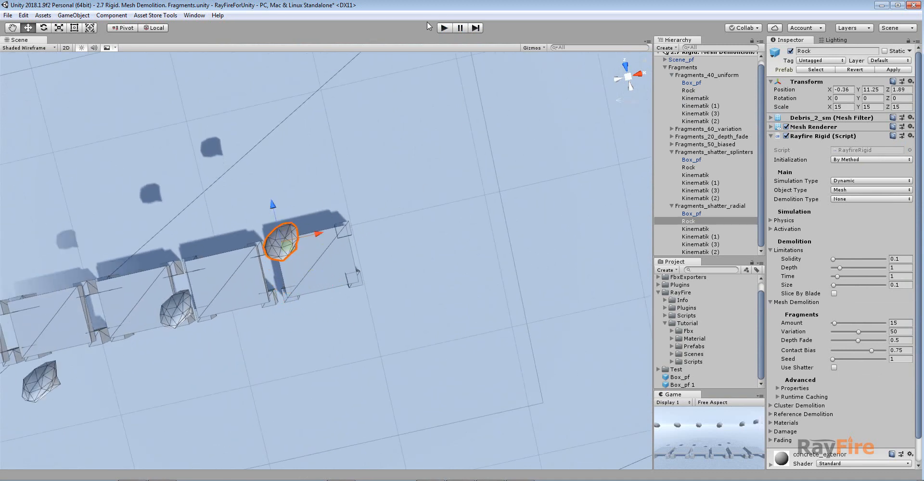
left_click(443, 28)
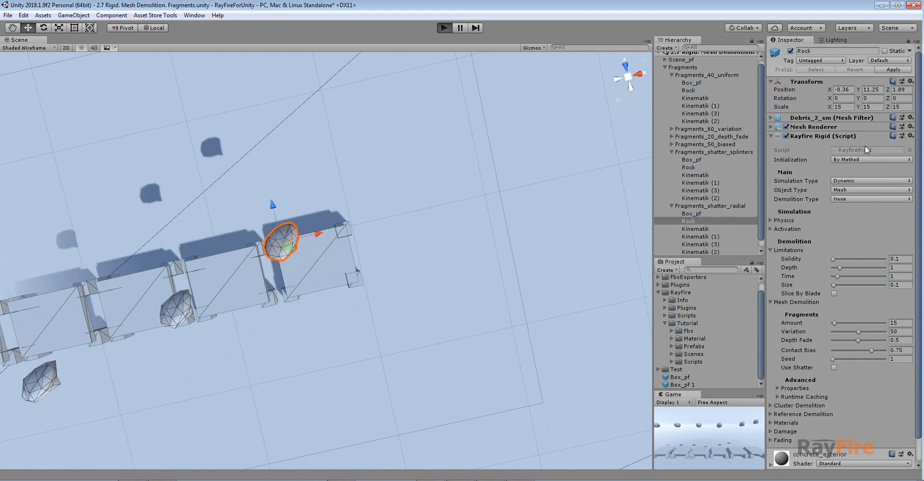
left_click(811, 149)
left_click_drag(458, 306, 473, 137, "alt")
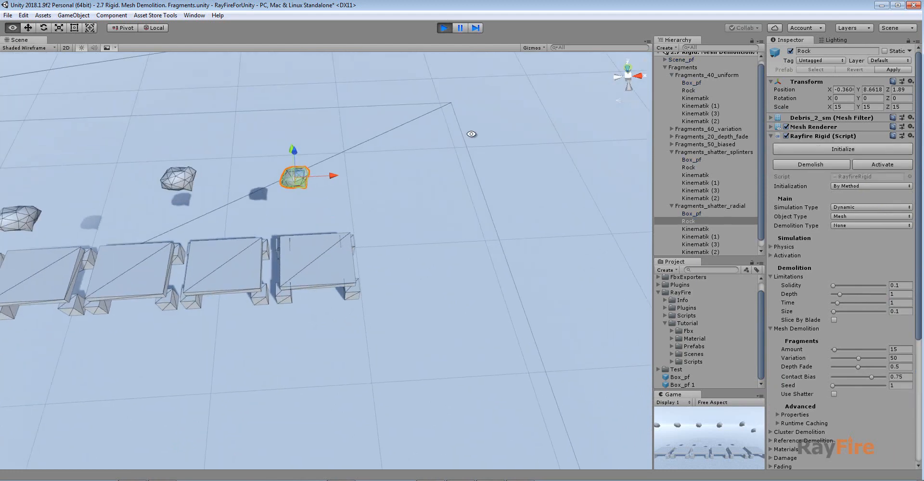
scroll(294, 250, "up", 3)
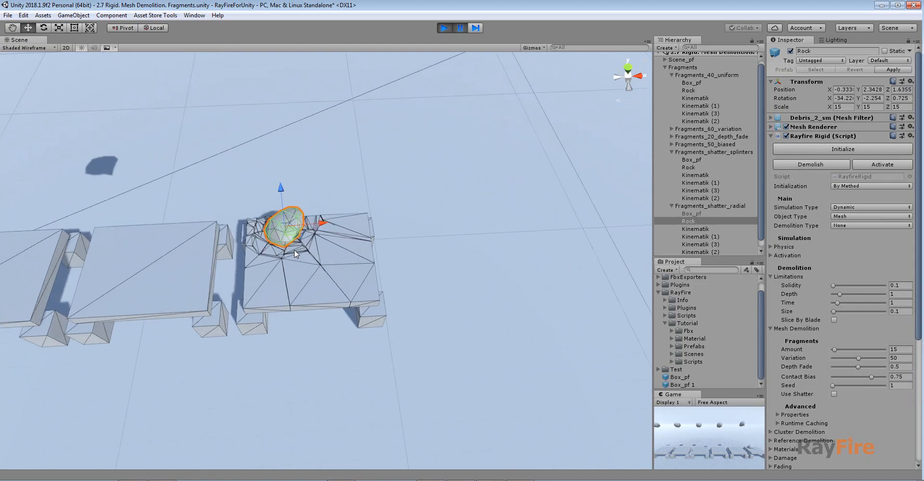
Step: Select the radial slab's fragments beneath the rock and examine the crack pattern at the corner from several angles
left_click(304, 248)
key("f")
left_click_drag(273, 234, 385, 235, "alt")
scroll(385, 235, "down", 5)
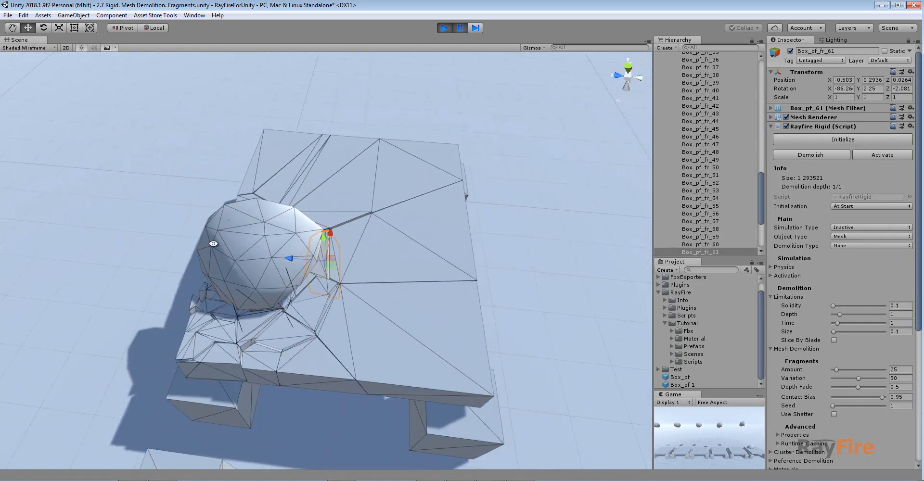
left_click_drag(212, 244, 404, 246, "alt")
left_click_drag(316, 381, 437, 241)
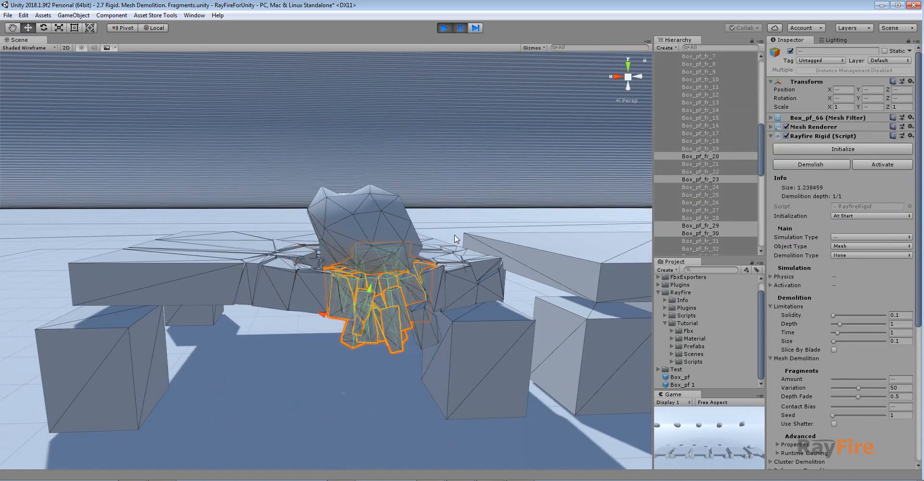
left_click_drag(520, 217, 282, 226, "alt")
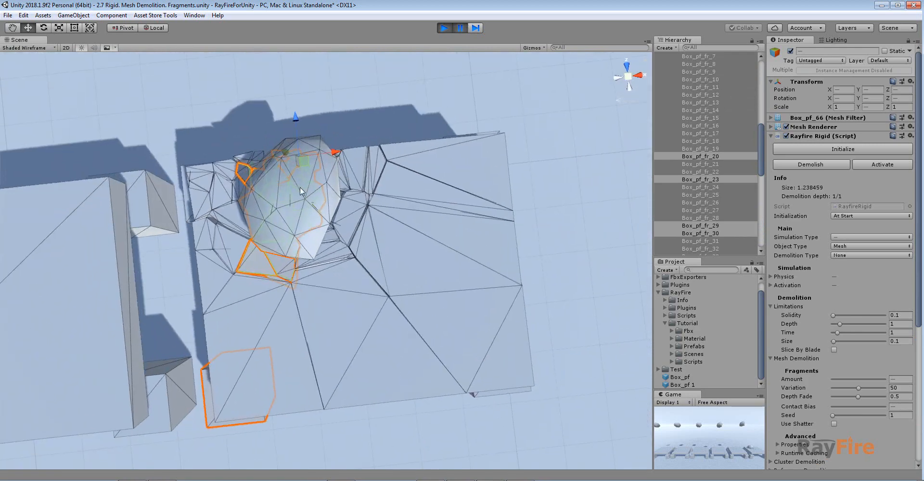
Step: Resume the simulation, clear the fragment selection and view the radial slab breaking at its corner
left_click(460, 30)
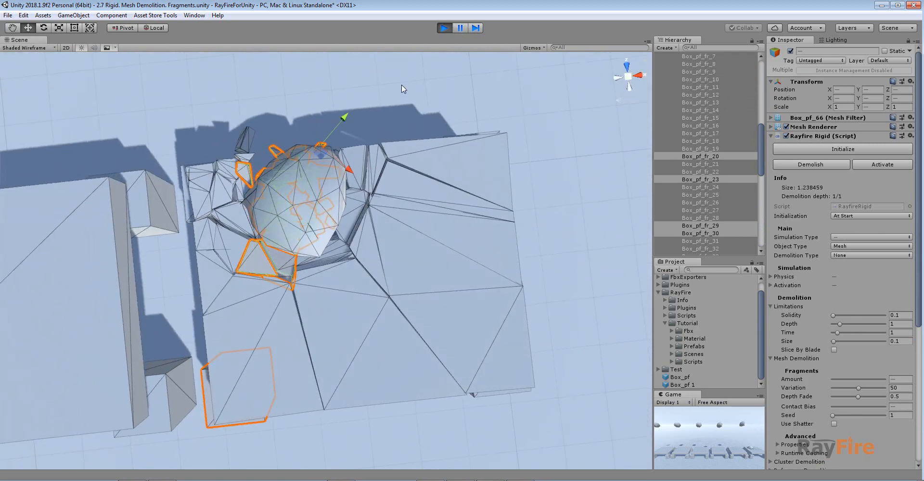
left_click(401, 86)
left_click_drag(227, 187, 175, 304, "alt")
Step: Select the intact splinters slab to review its Rayfire Rigid fragment settings, view the whole row of slabs and stop play mode
left_click(174, 305)
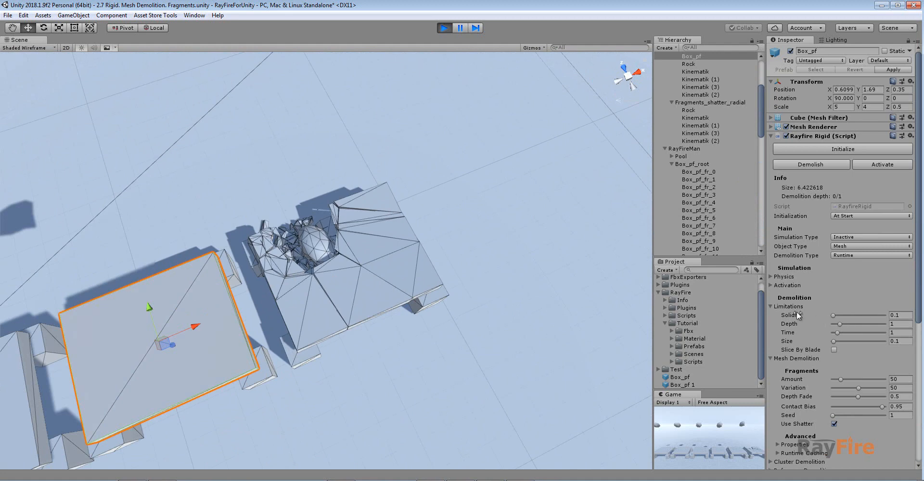
scroll(808, 380, "down", 3)
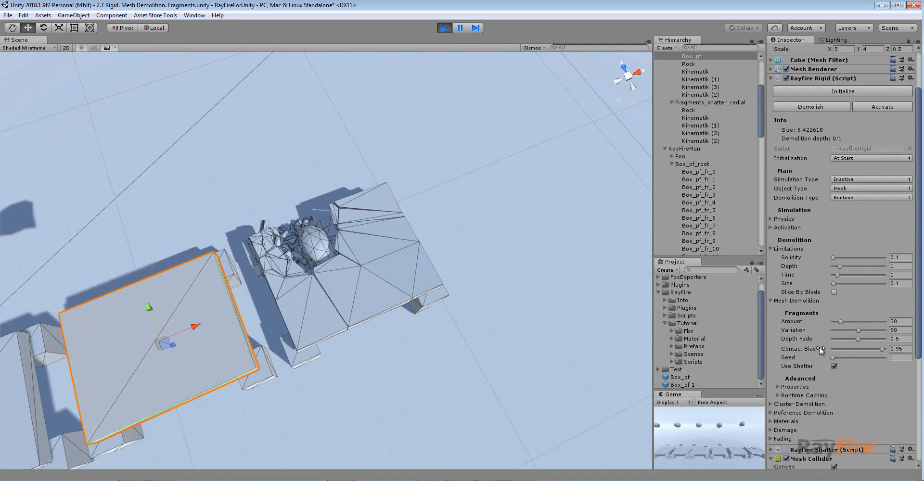
scroll(312, 310, "down", 5)
middle_click_drag(129, 341, 335, 263)
left_click_drag(335, 262, 311, 236, "alt")
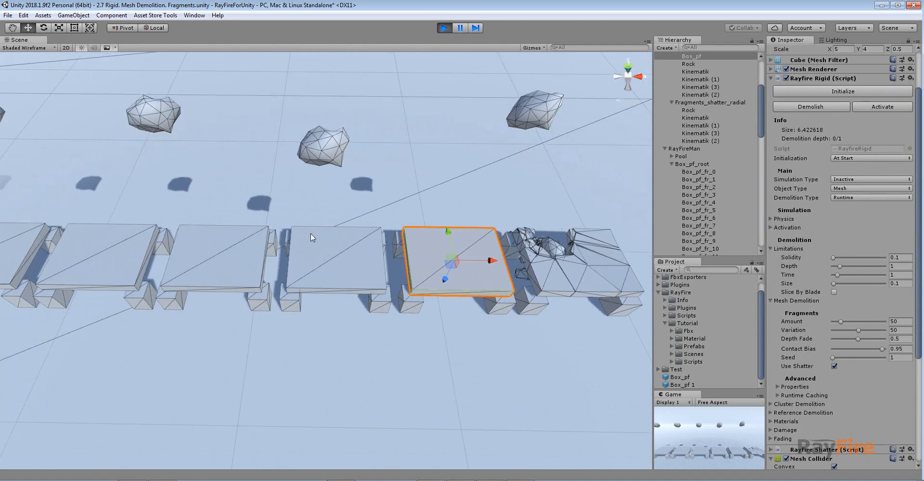
scroll(311, 236, "down", 3)
left_click(447, 29)
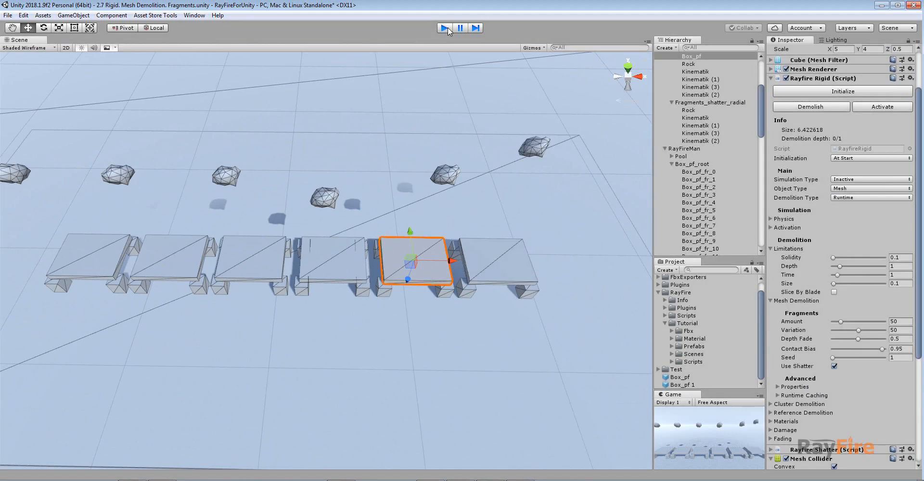